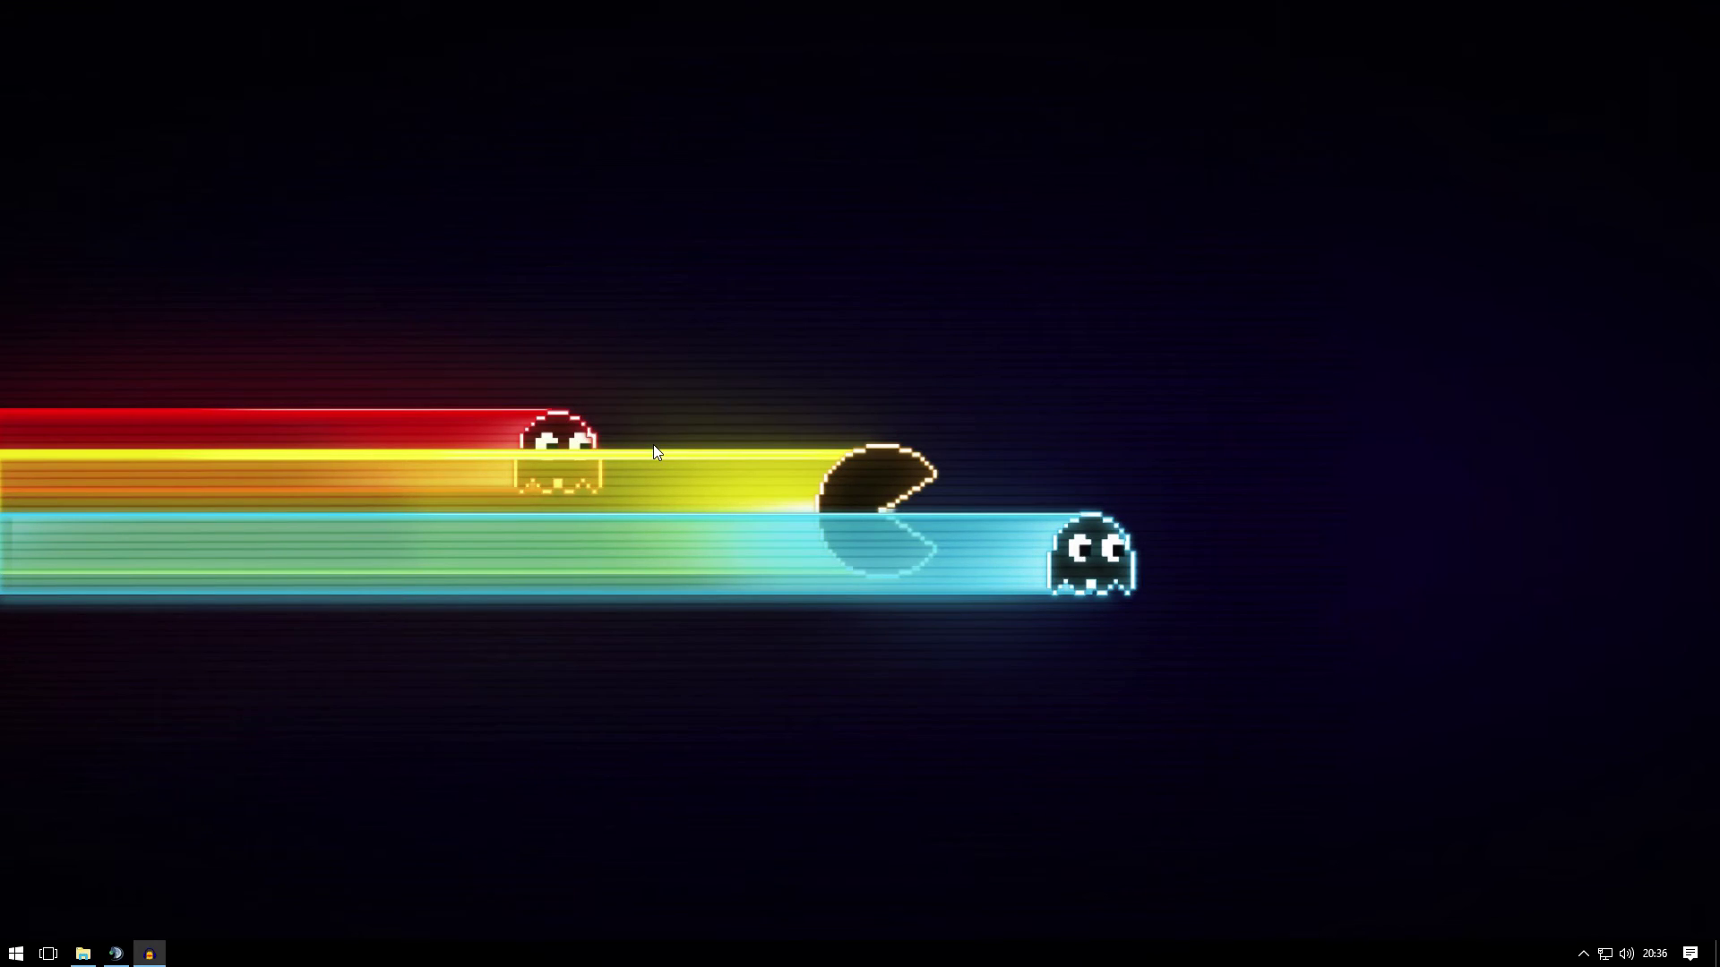
Bring TeamSpeak 3 into view and open the ARMA III channel's context menu
key(alt+Tab)
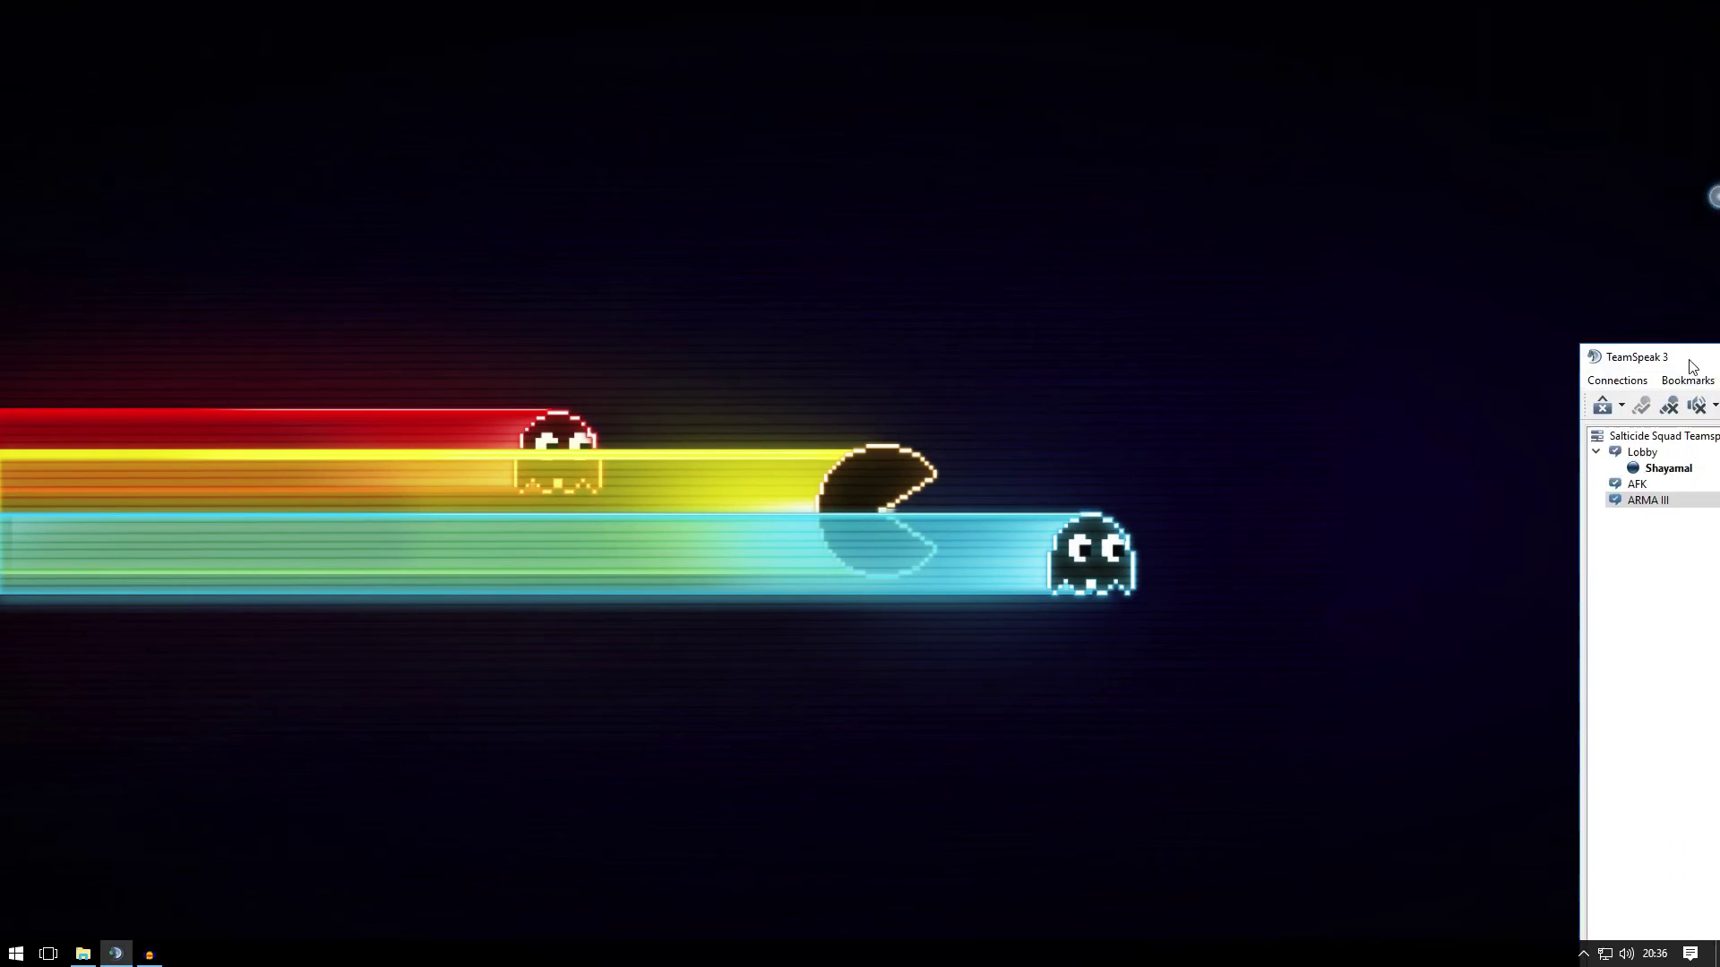
drag(1697, 362, 1540, 33)
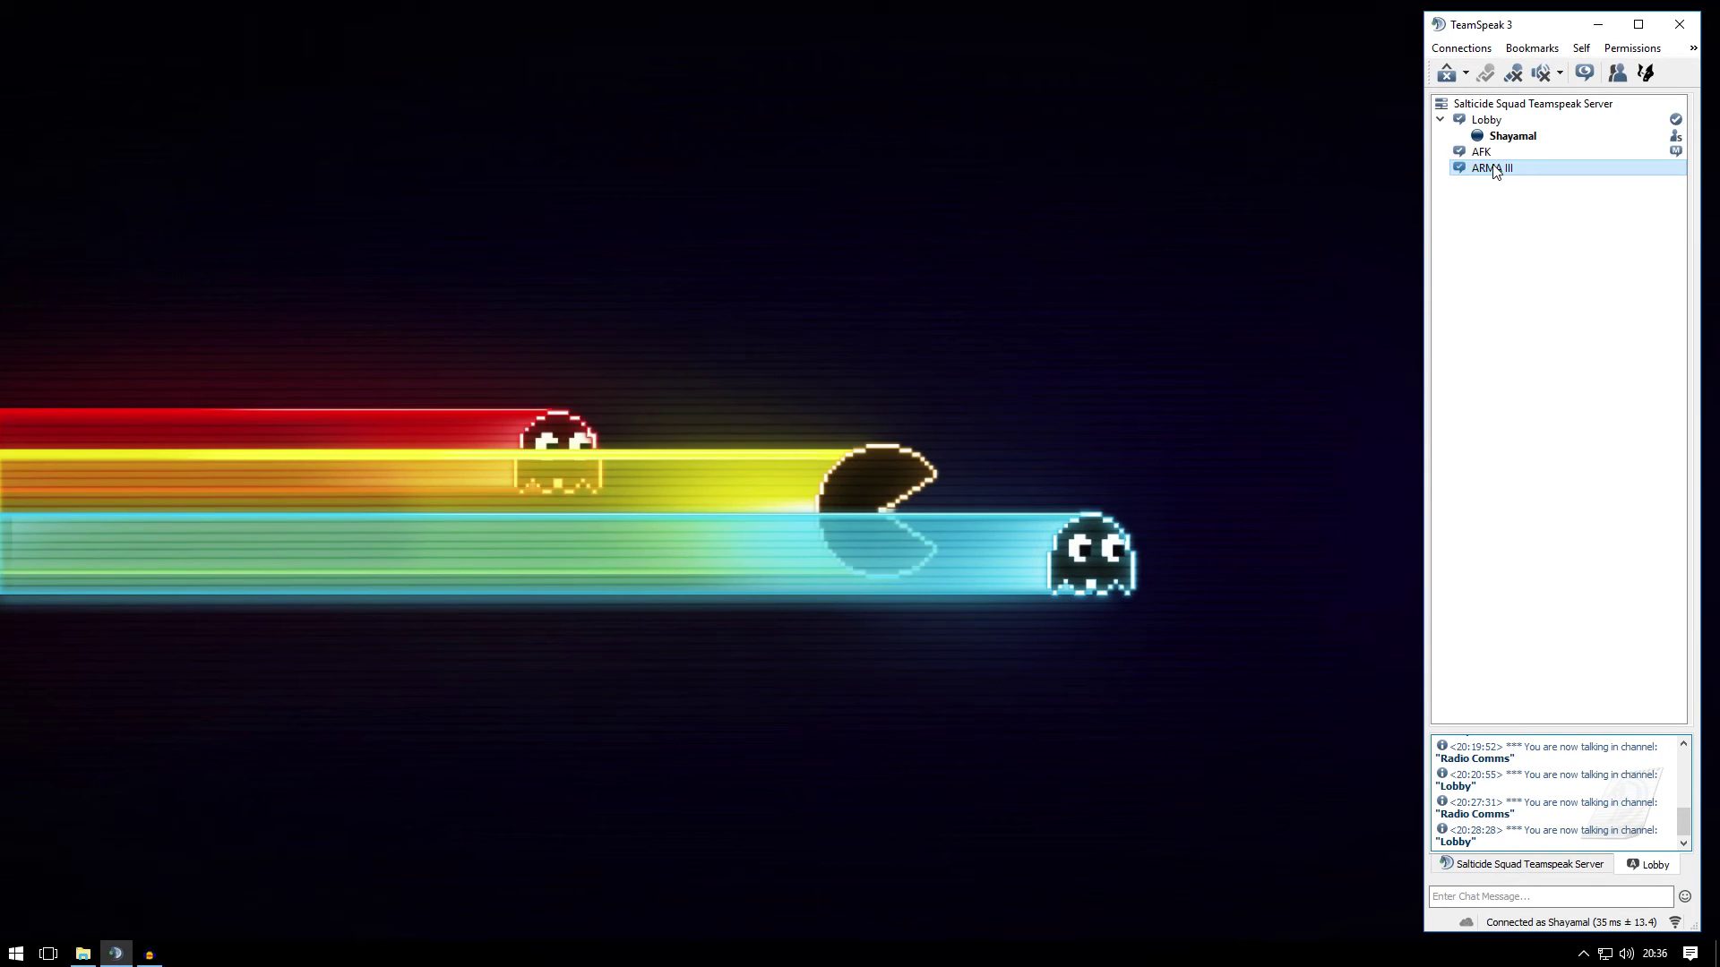
right_click(1499, 222)
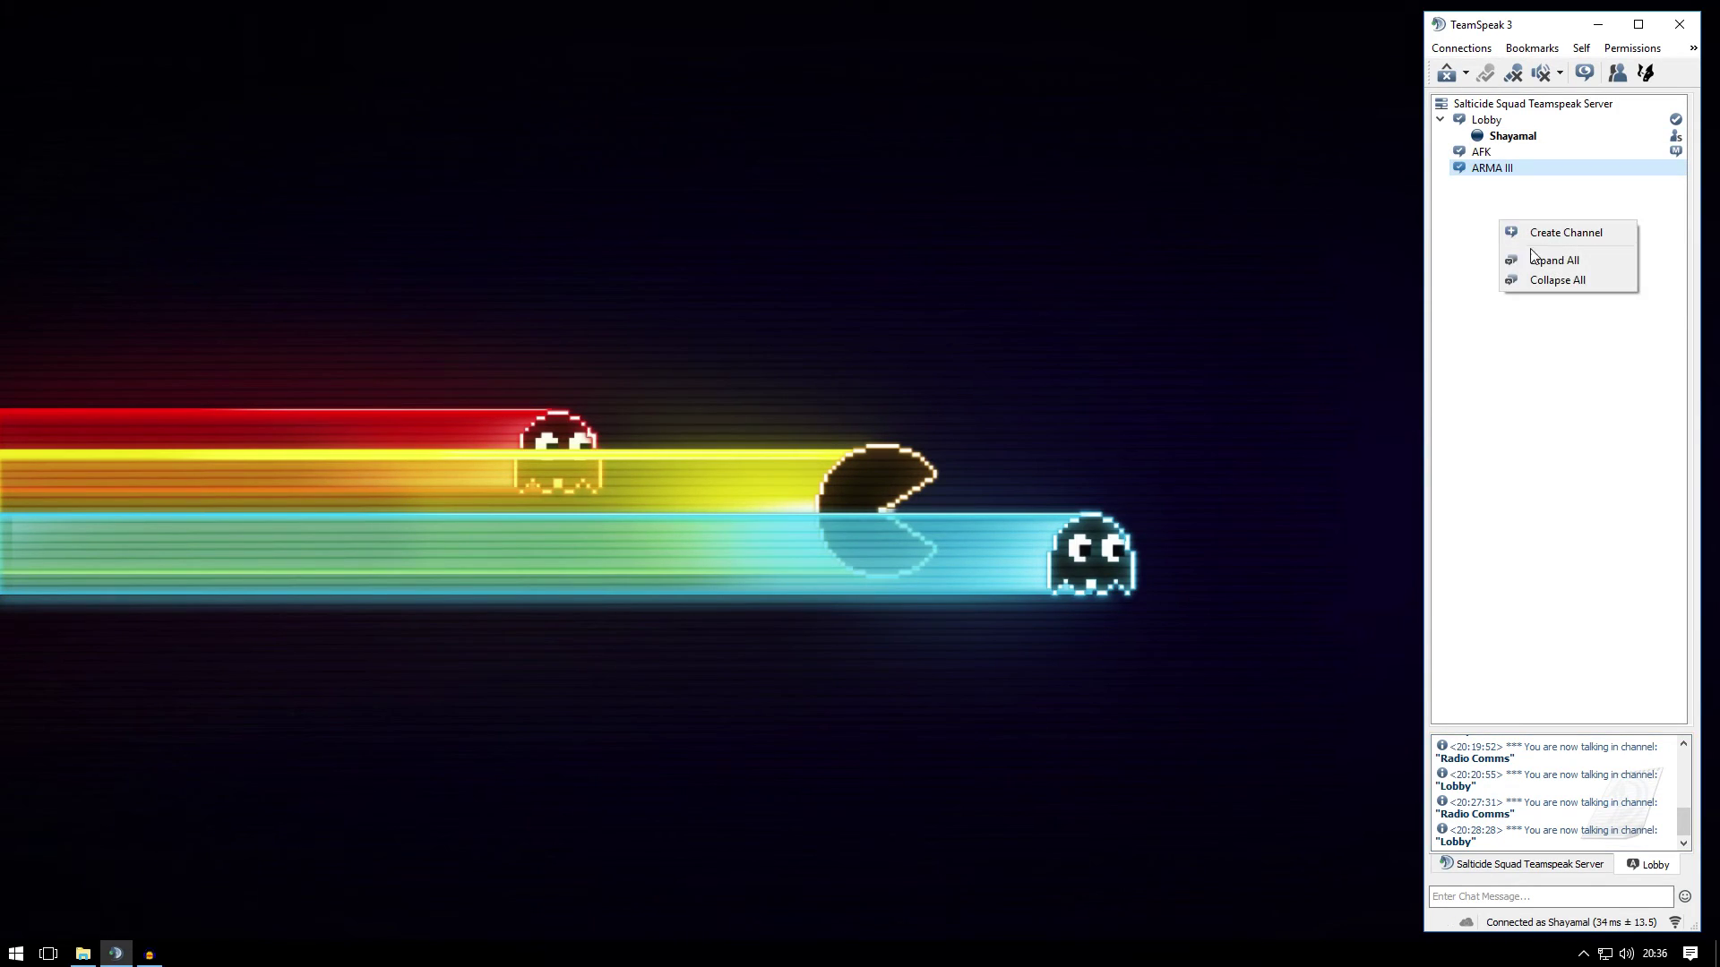
click(1517, 186)
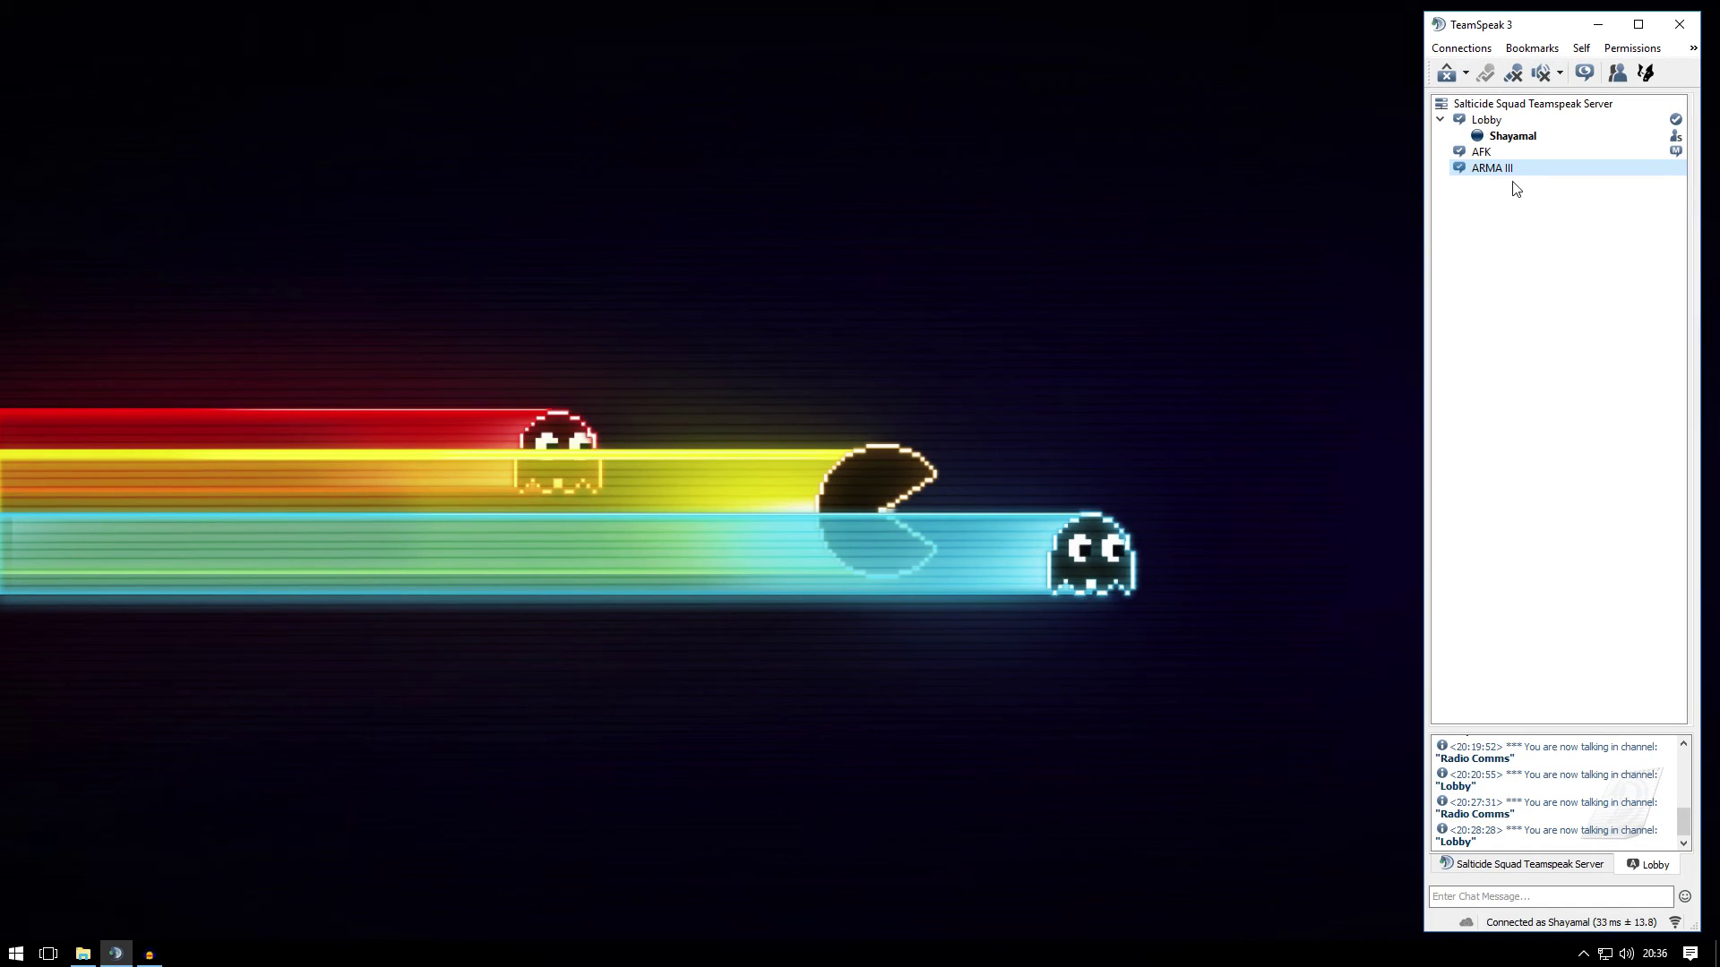
right_click(1494, 172)
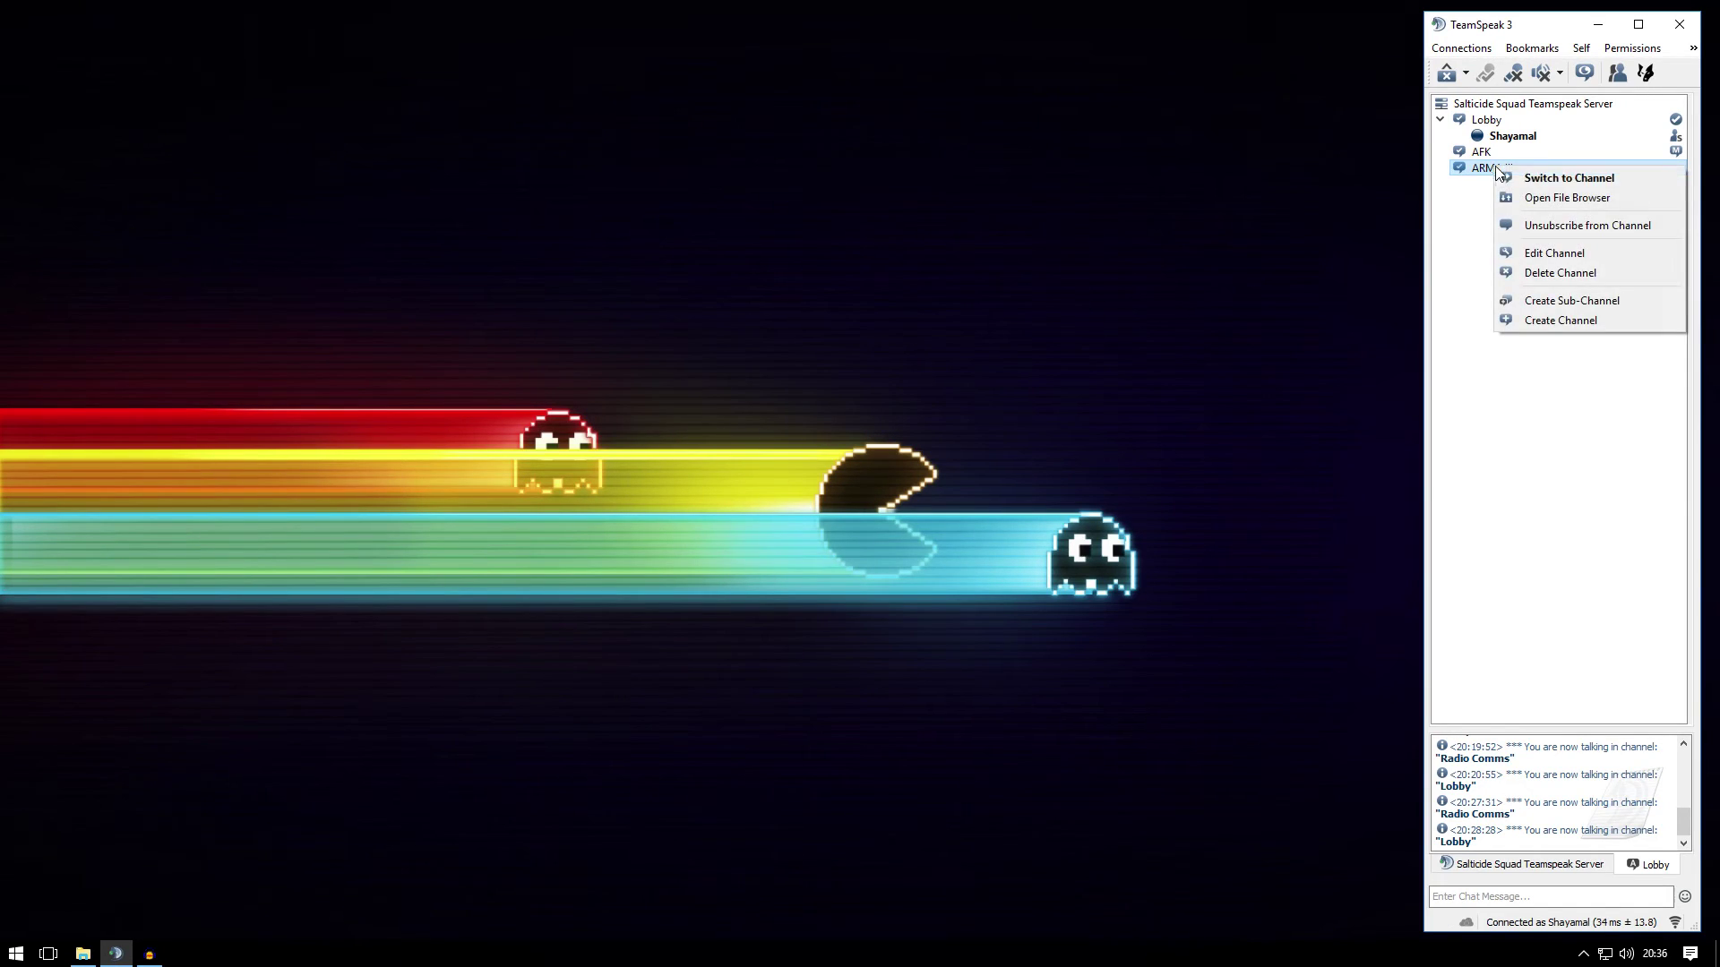
Create a permanent, password-protected 'Radio Comms' sub-channel under ARMA III, then move TeamSpeak aside
click(1576, 302)
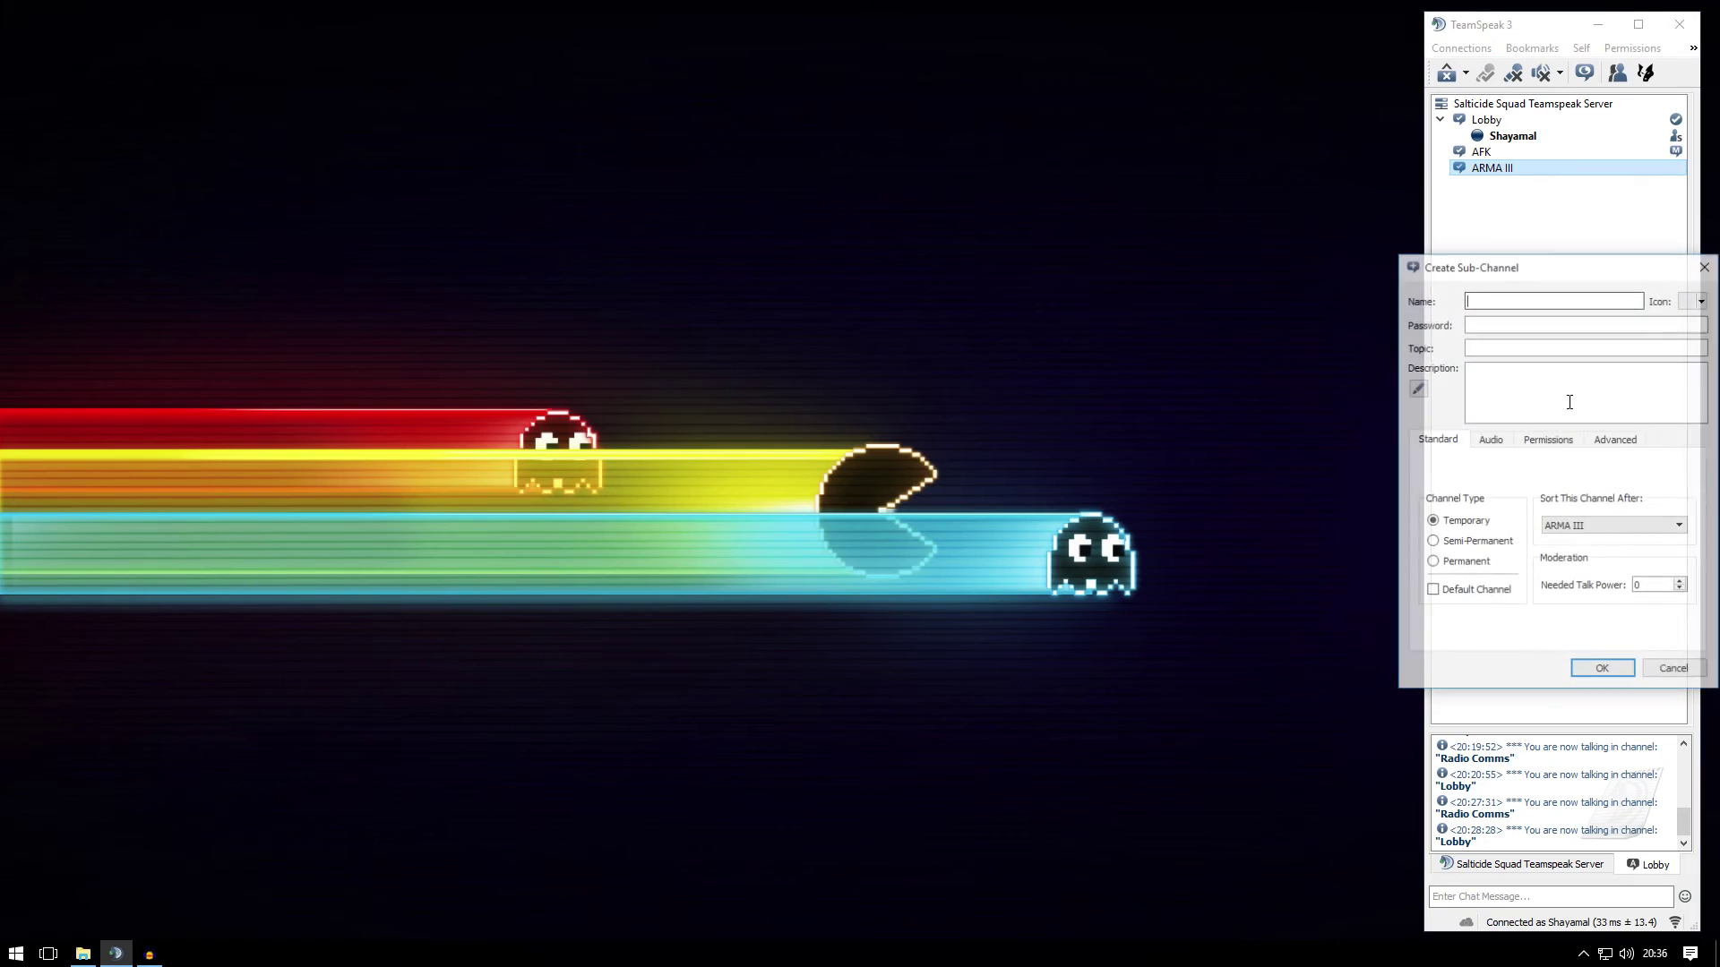
click(1052, 280)
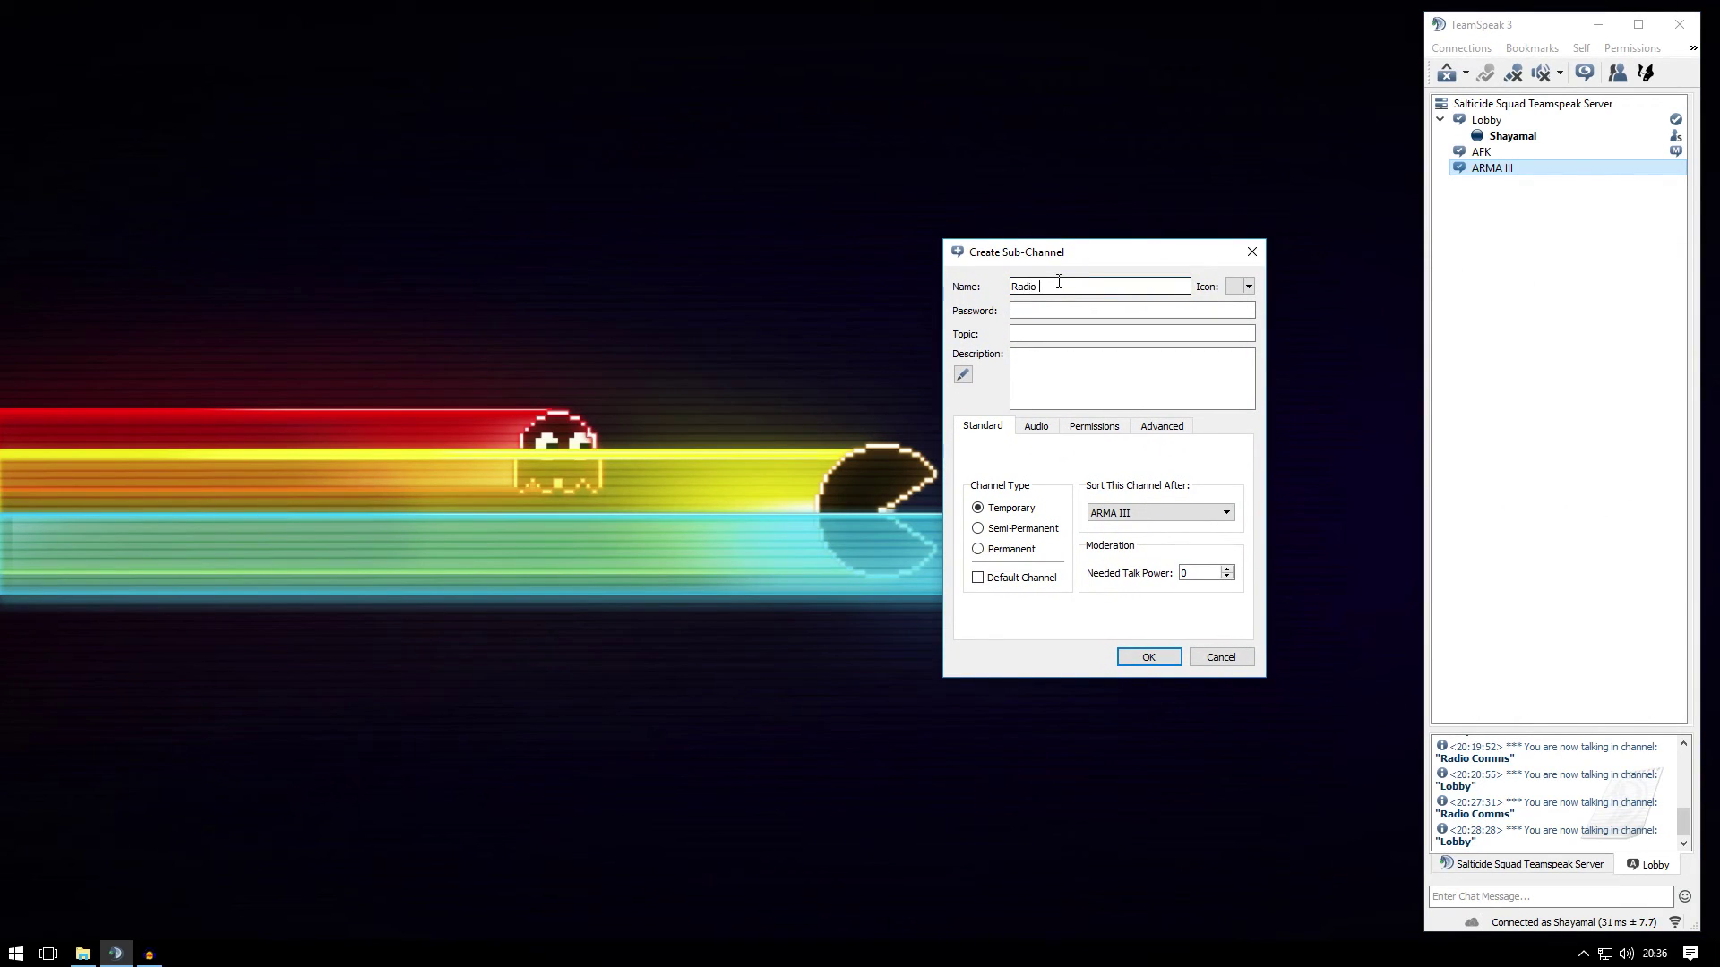
click(1030, 309)
text(a)
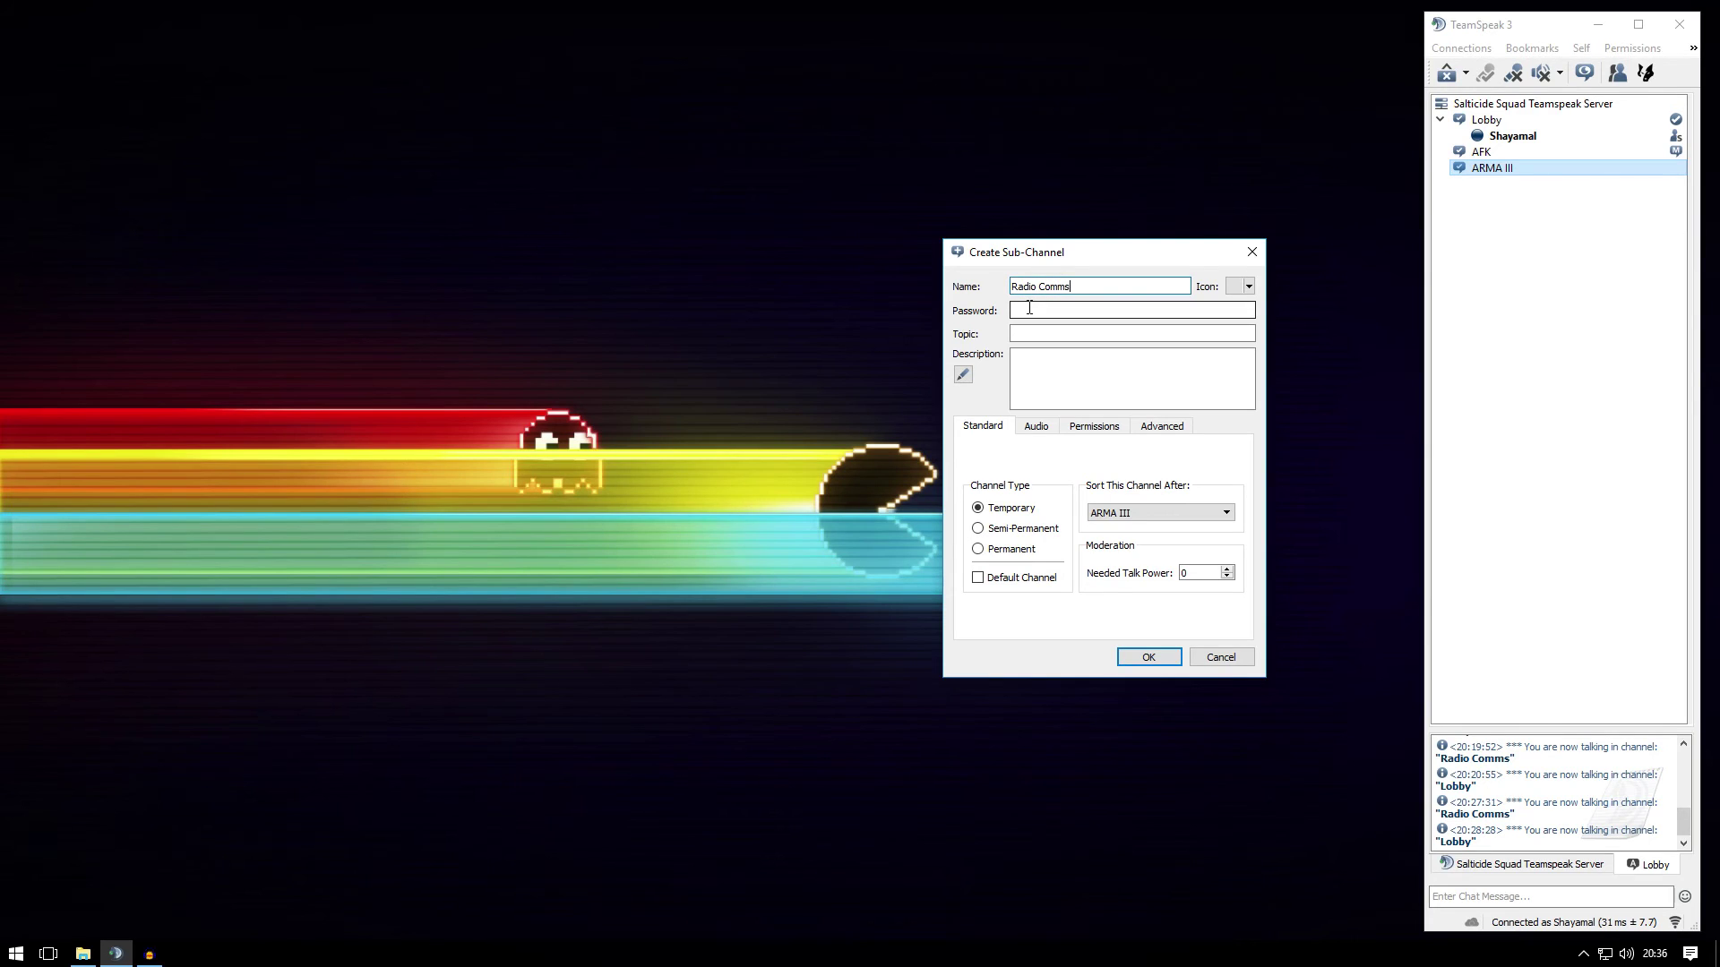
text(aaaaa)
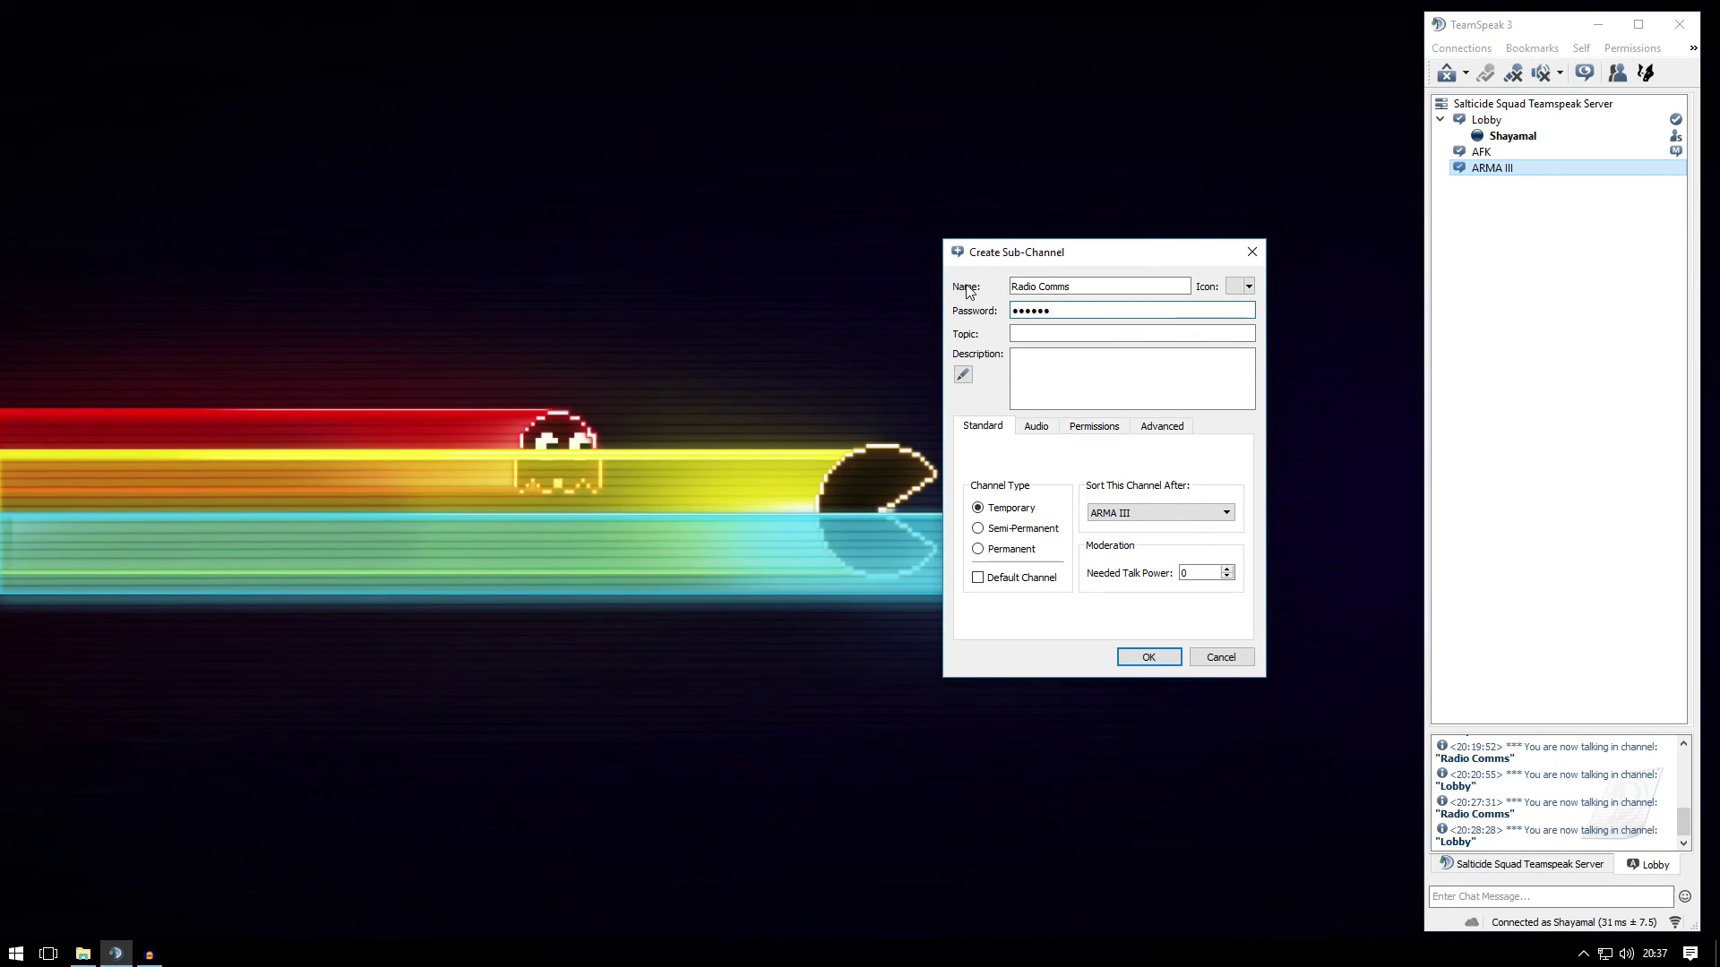
click(989, 553)
click(1143, 657)
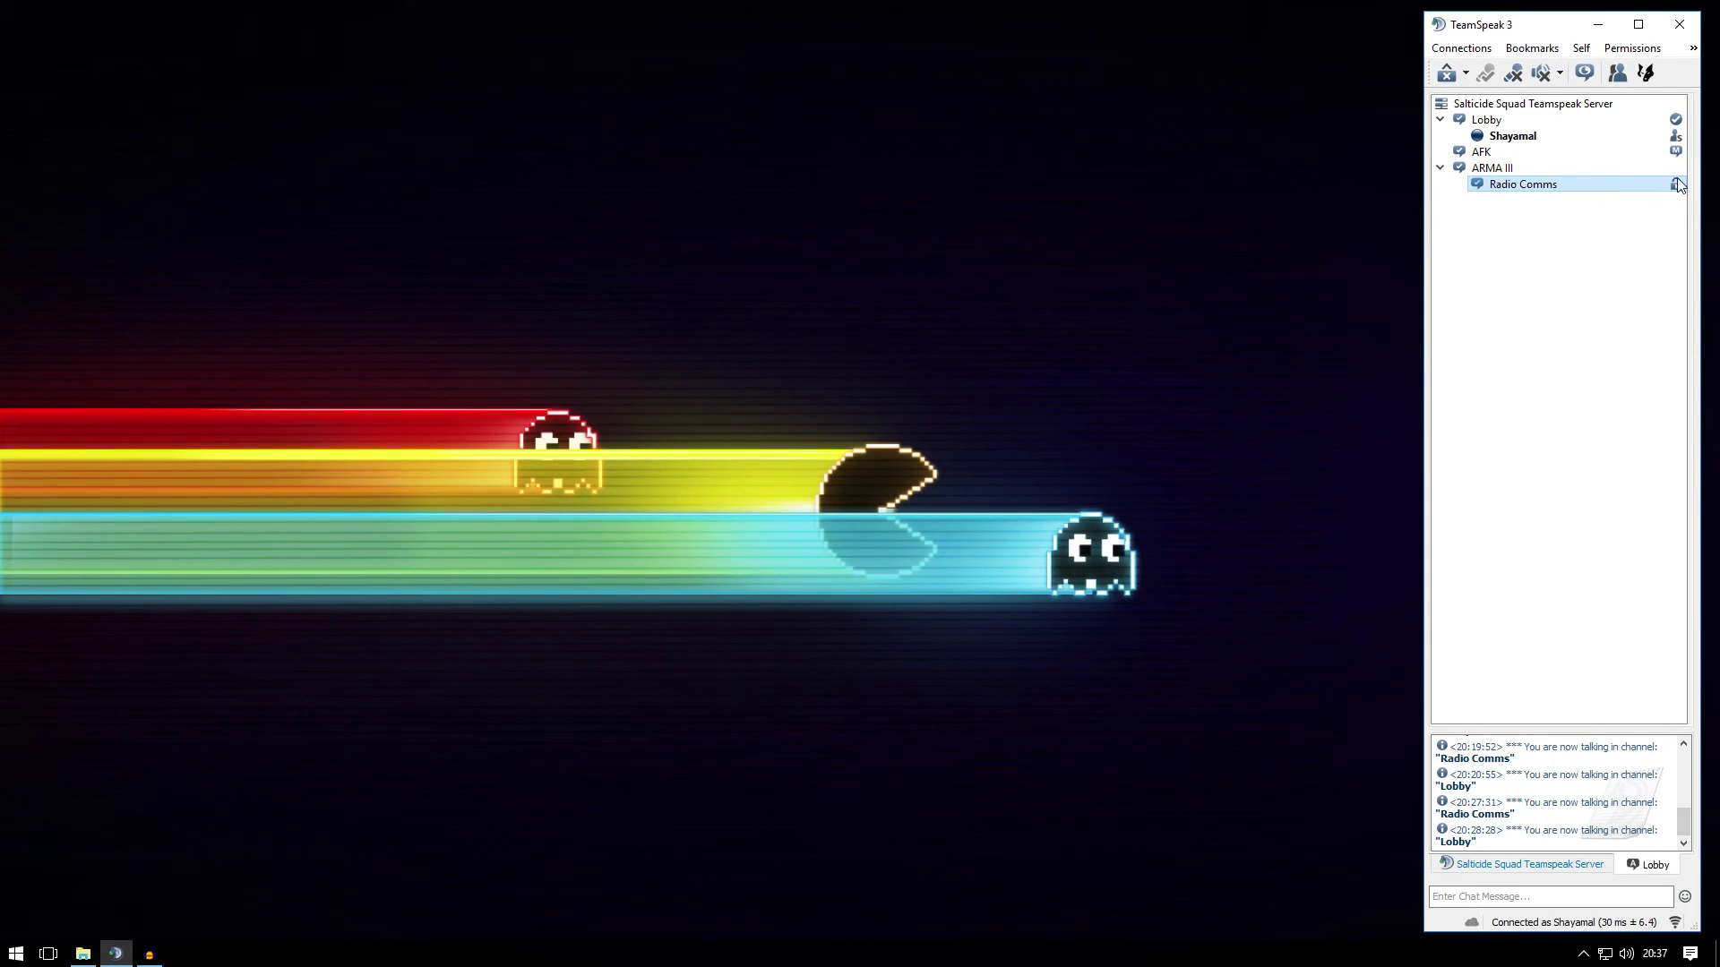
drag(1511, 40, 1719, 126)
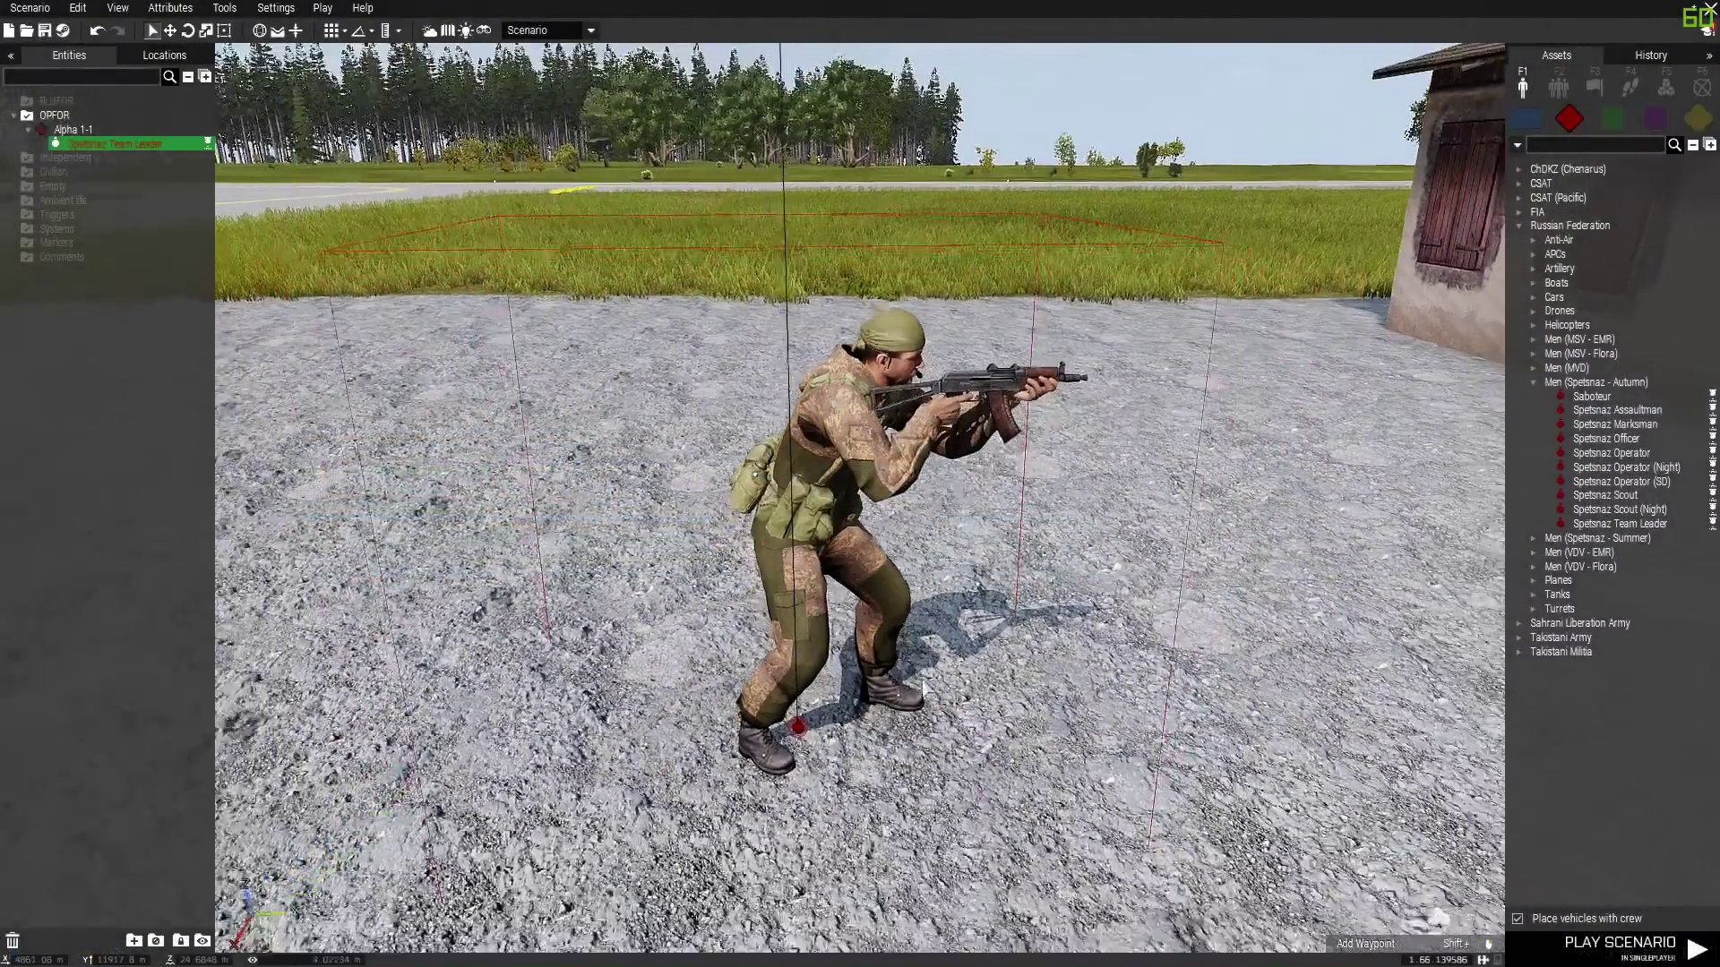
Place a TFAR – Enforce Usage module from Systems beside the soldier and open its attributes
scroll(891, 762, down, 5)
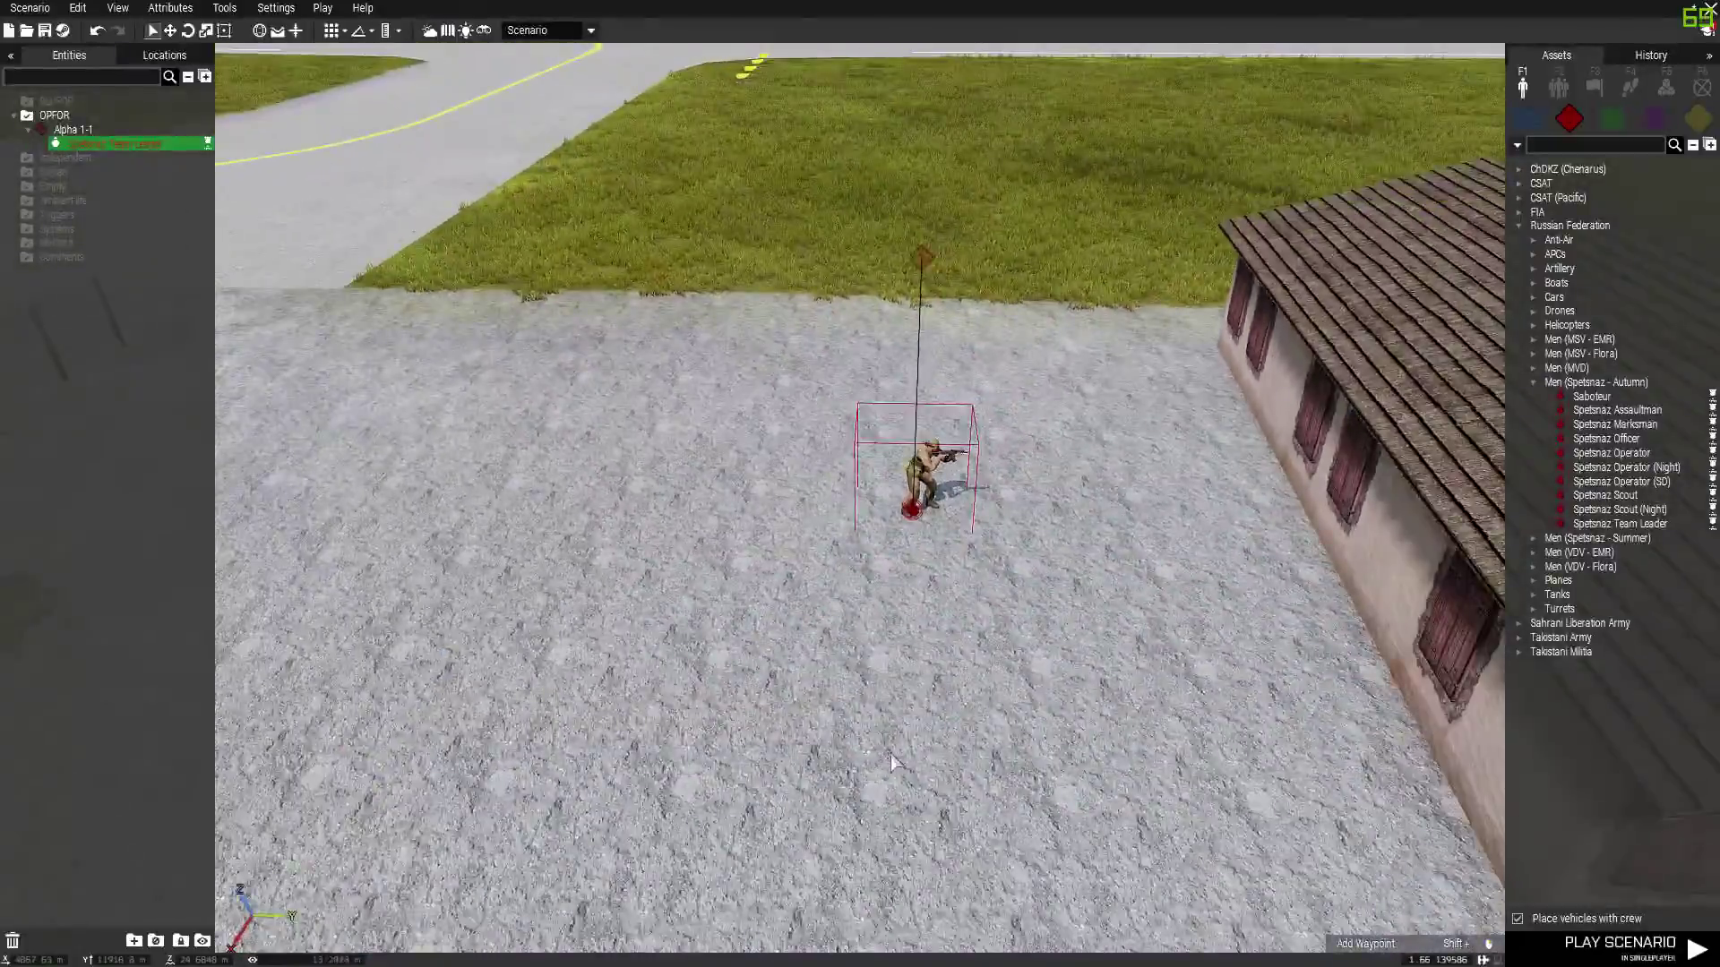
right_drag(892, 762, 1182, 627)
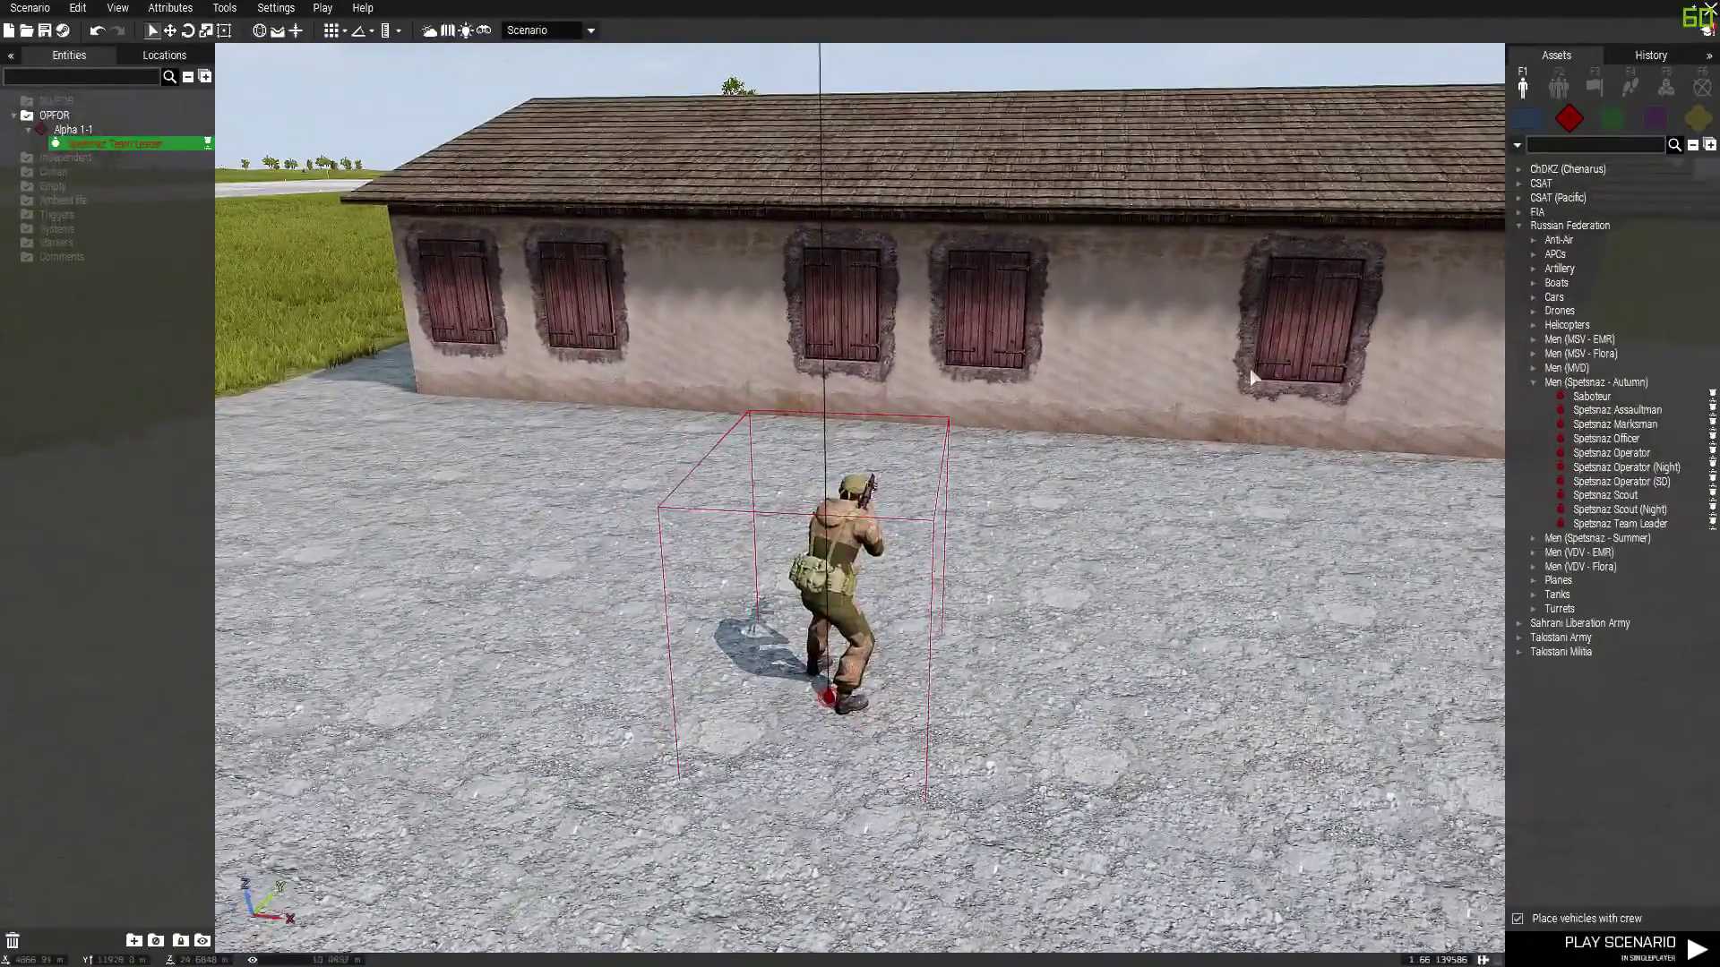
click(1666, 88)
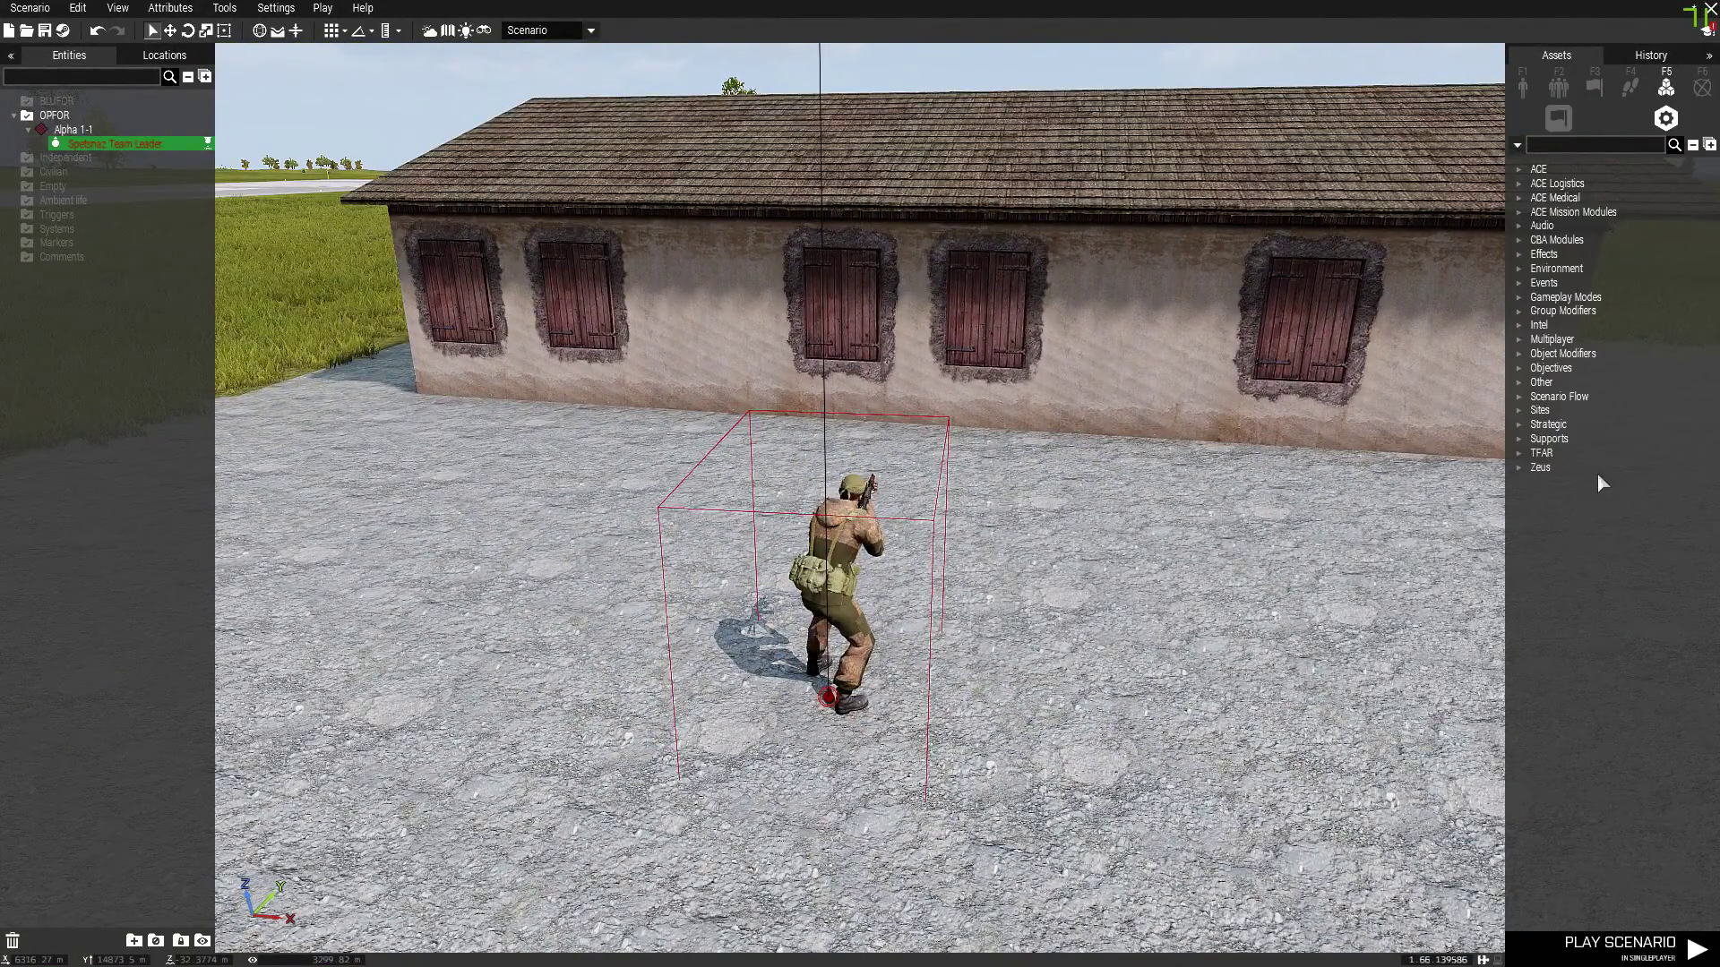
click(1517, 455)
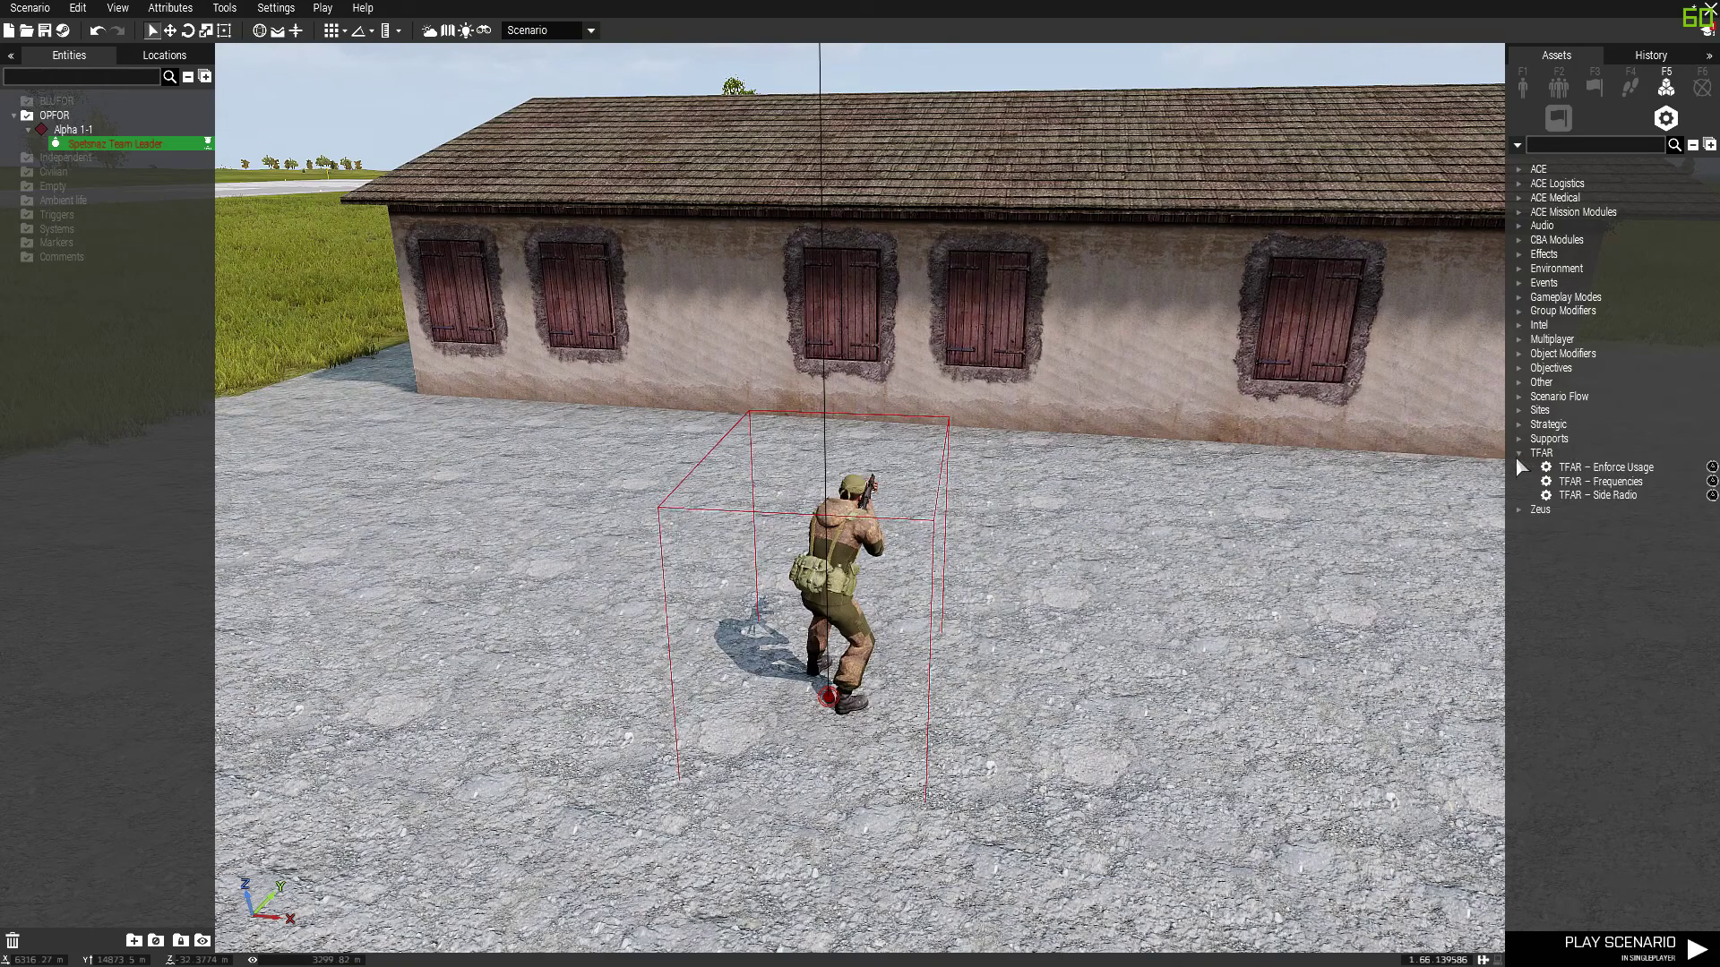
click(1571, 469)
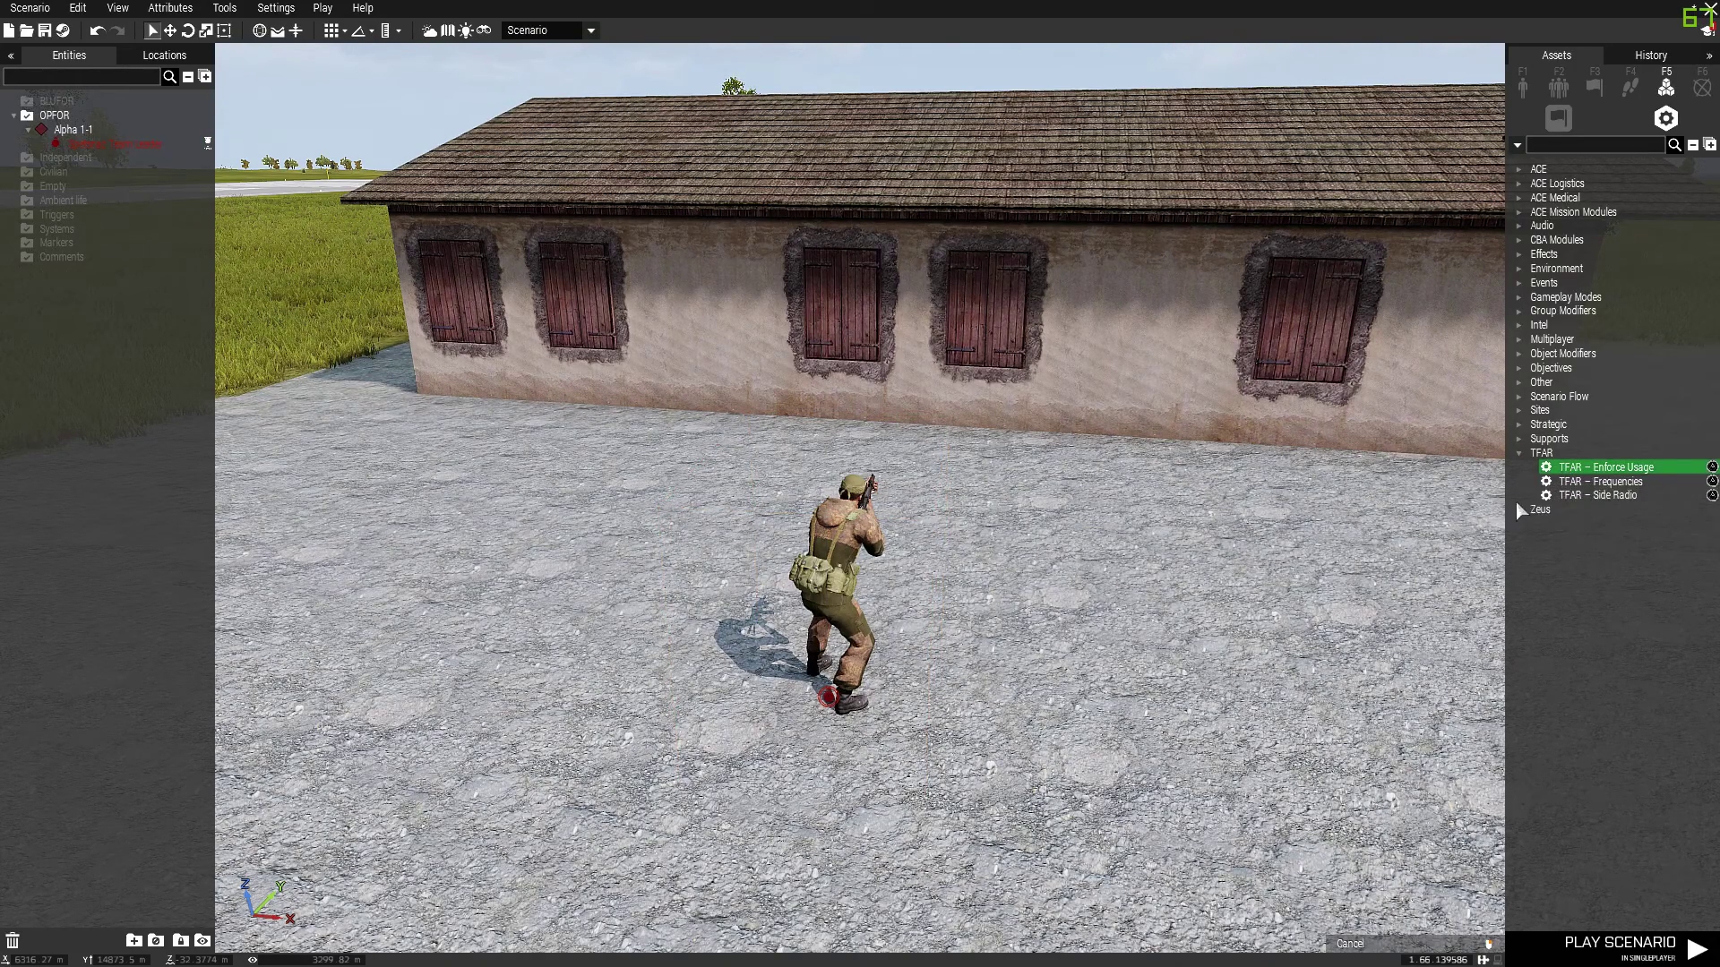
click(623, 705)
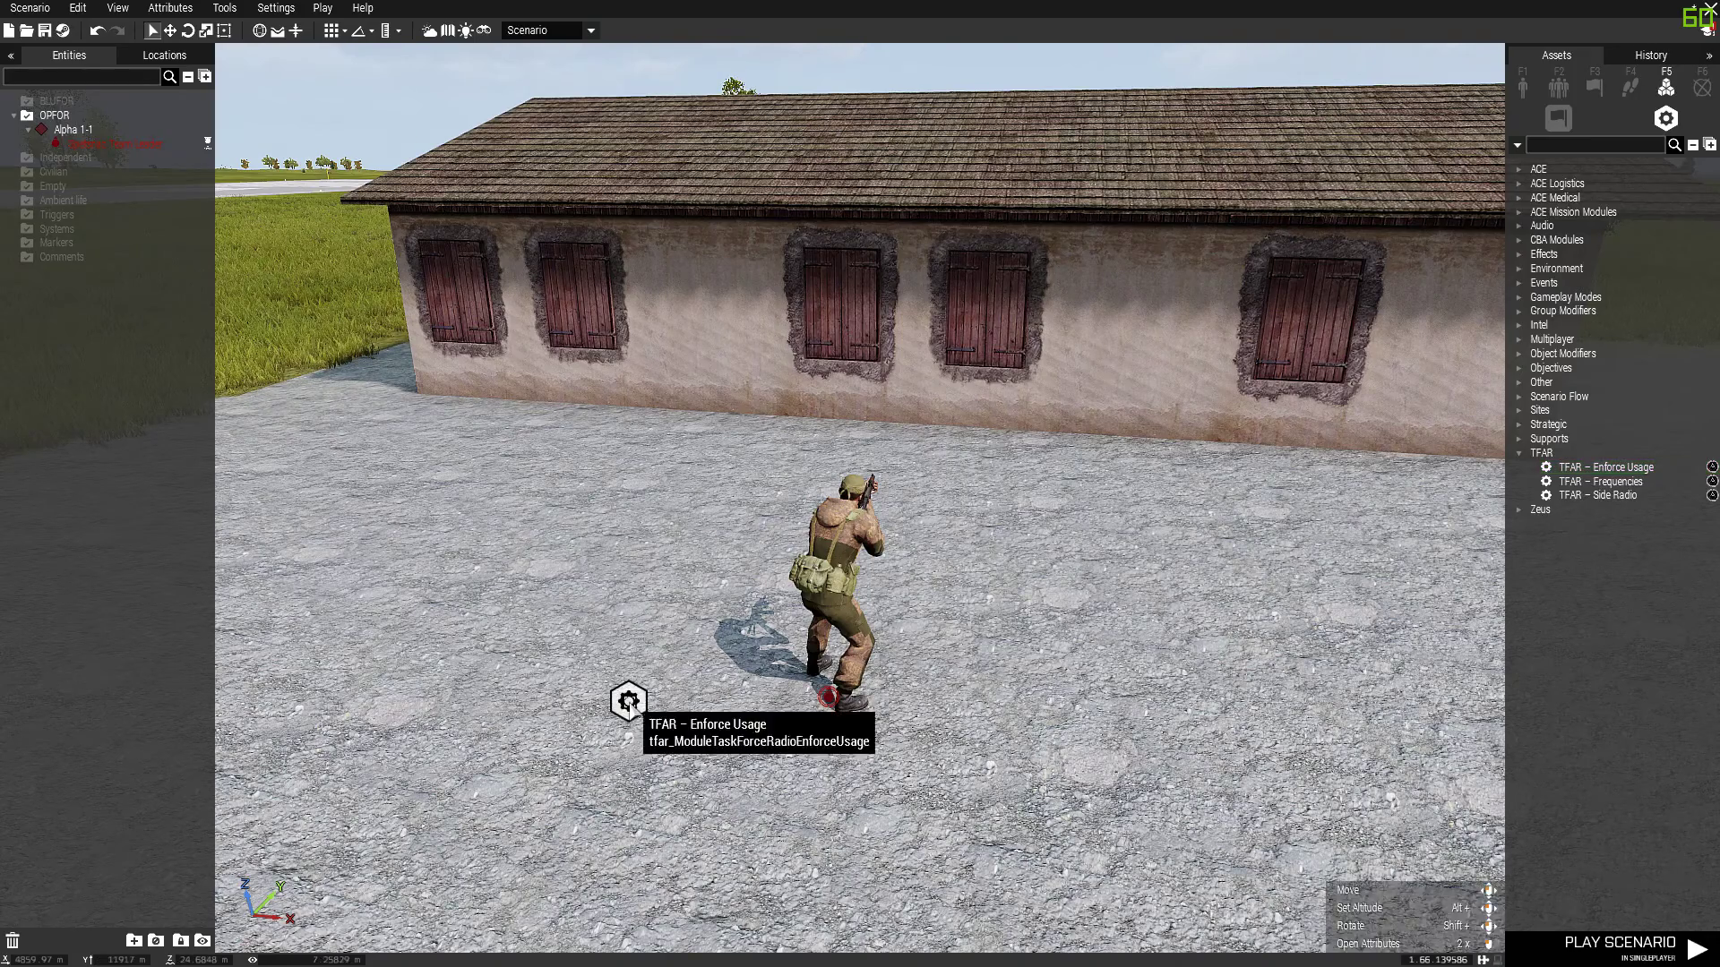
key(a)
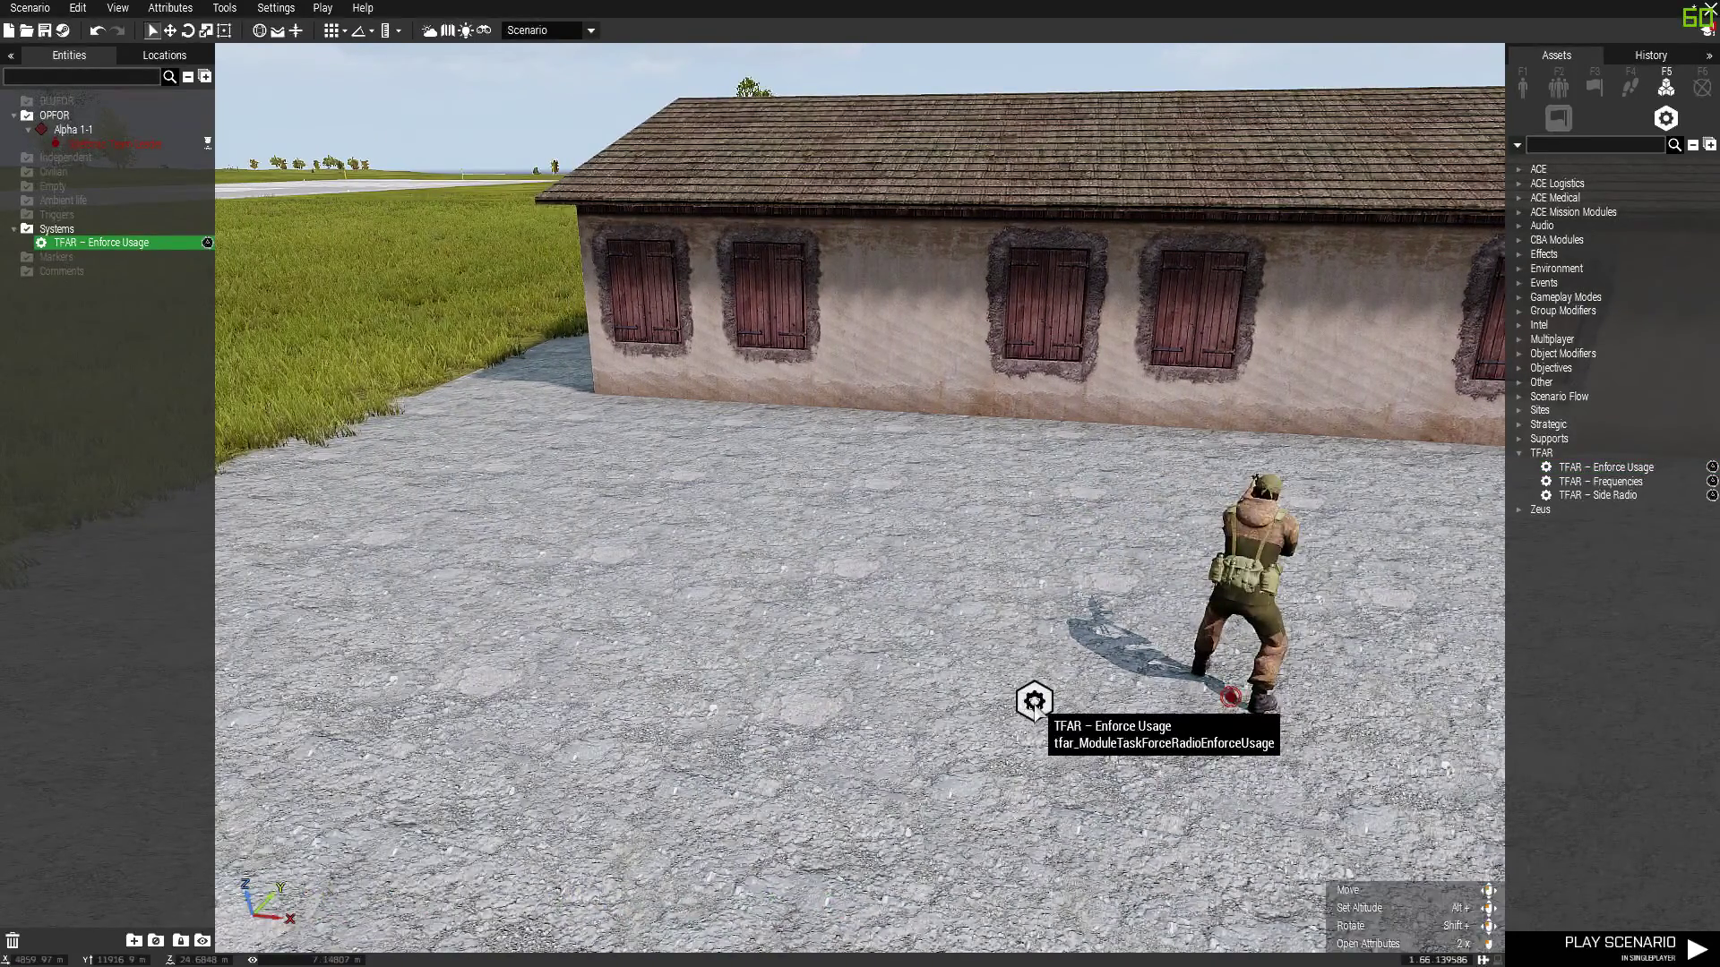
double_click(1034, 701)
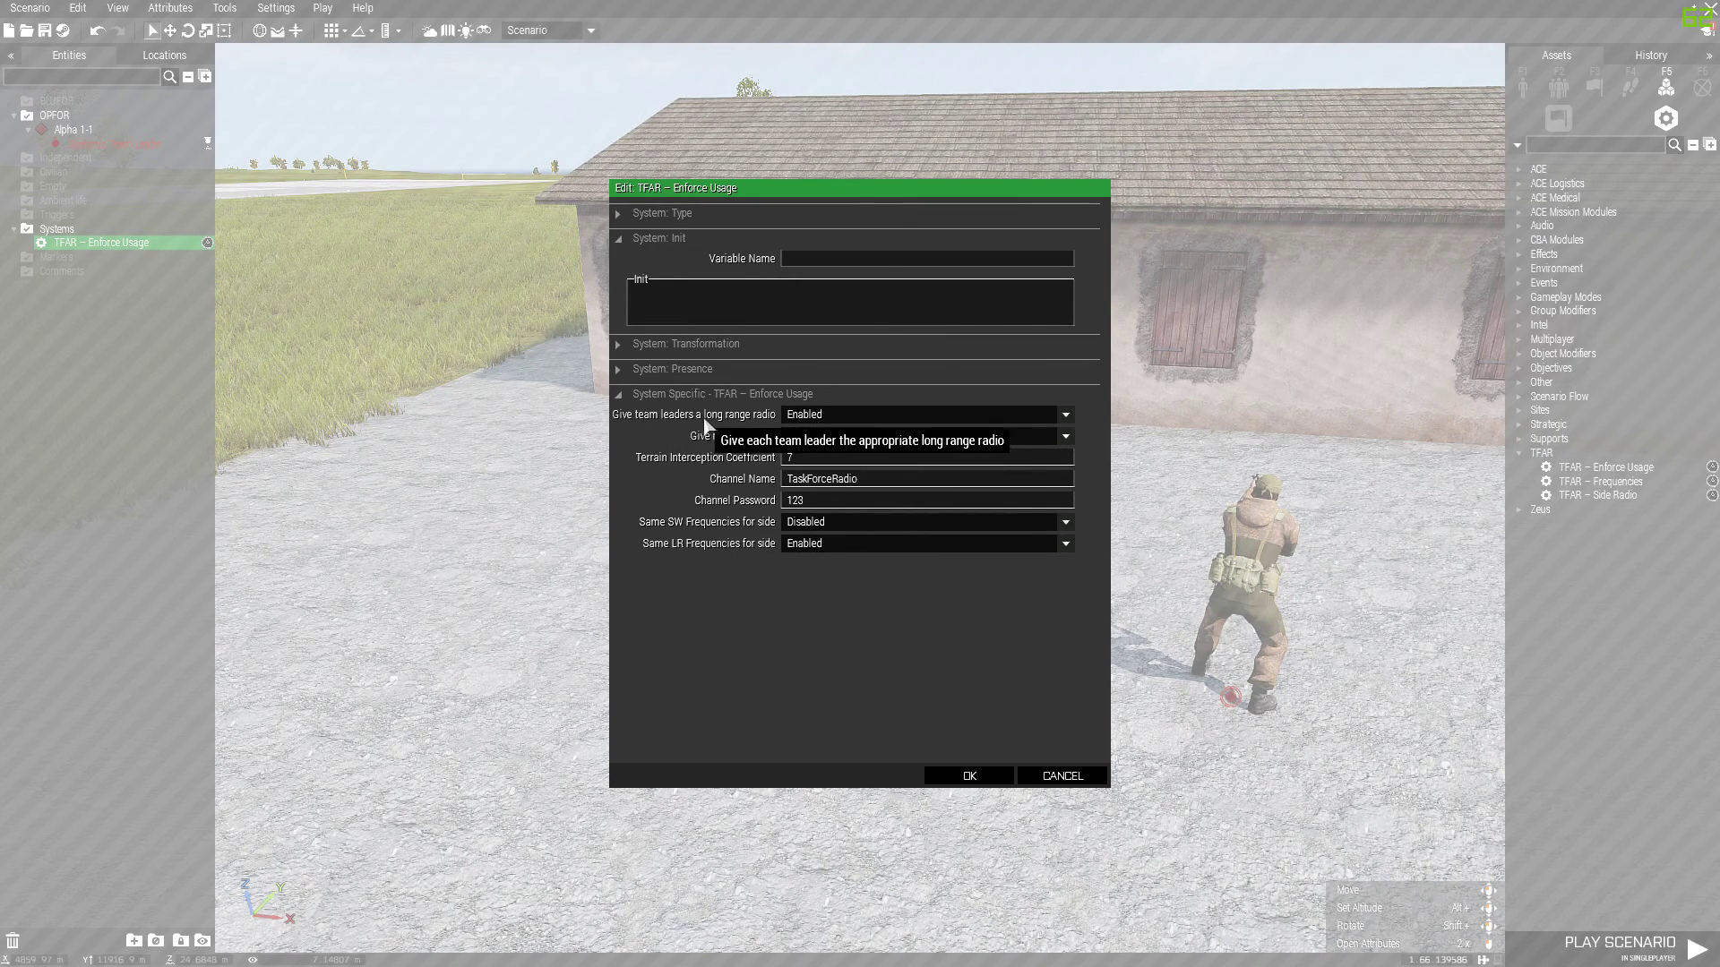
Set the module's 'Give team leaders a long range radio' option to Disabled
click(856, 412)
click(829, 449)
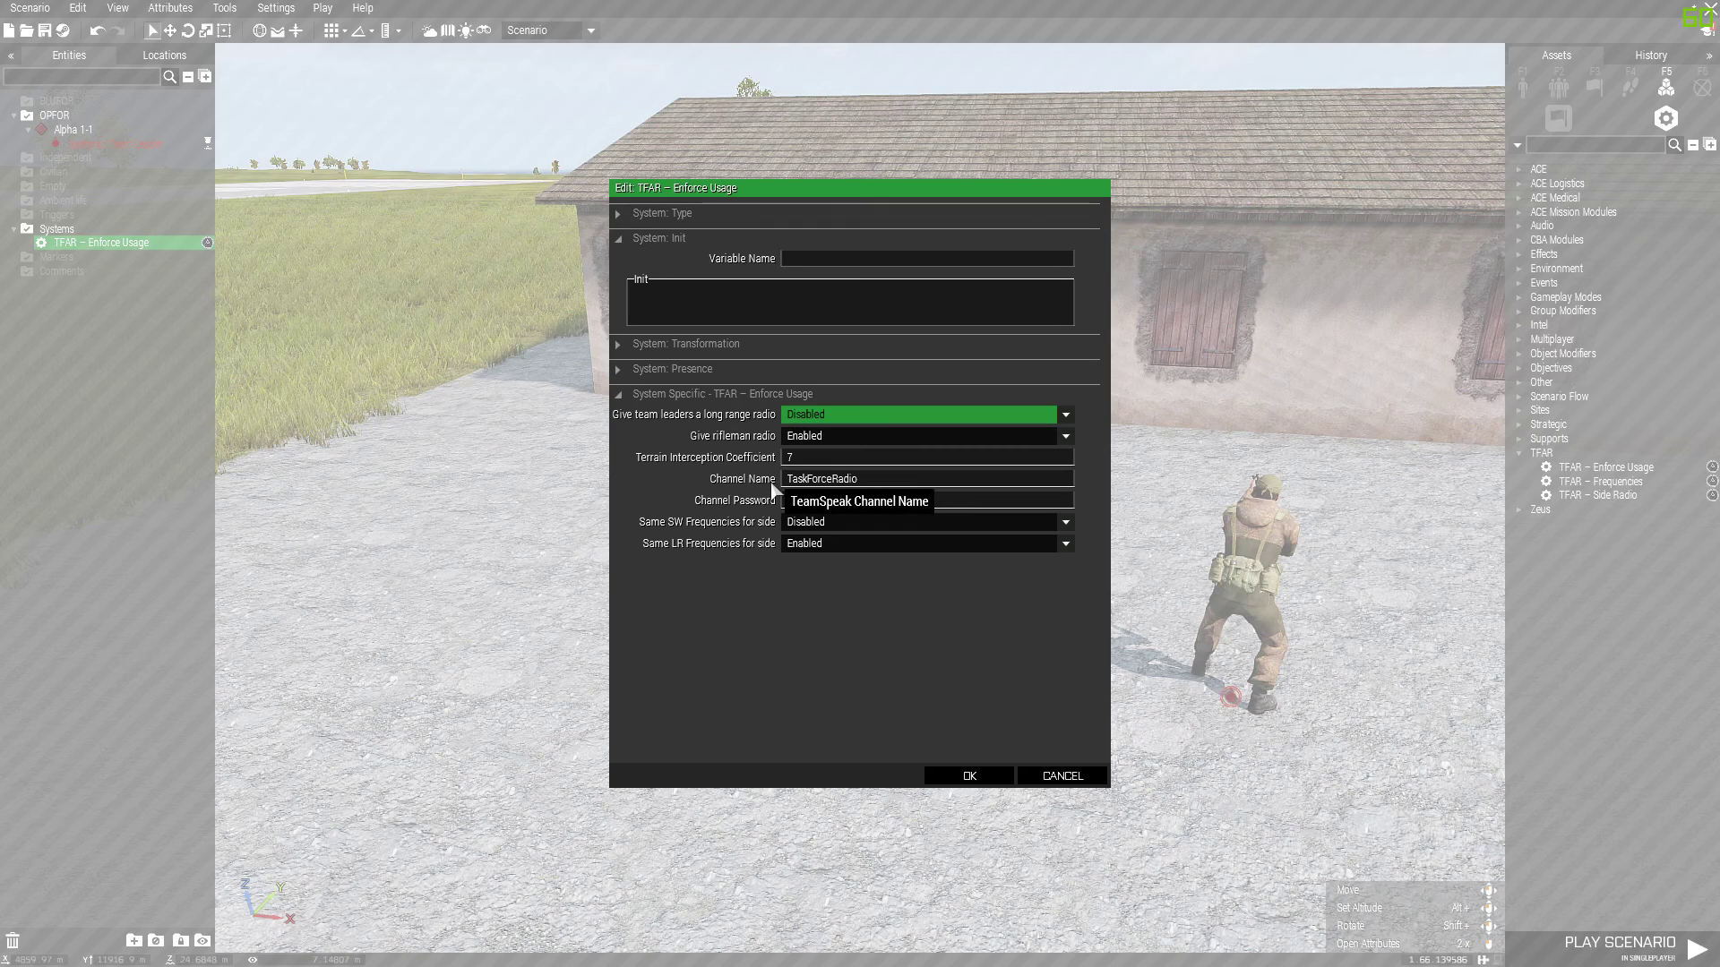
Set the module's Channel Name to 'Radio Comms' and enter the channel password
click(813, 482)
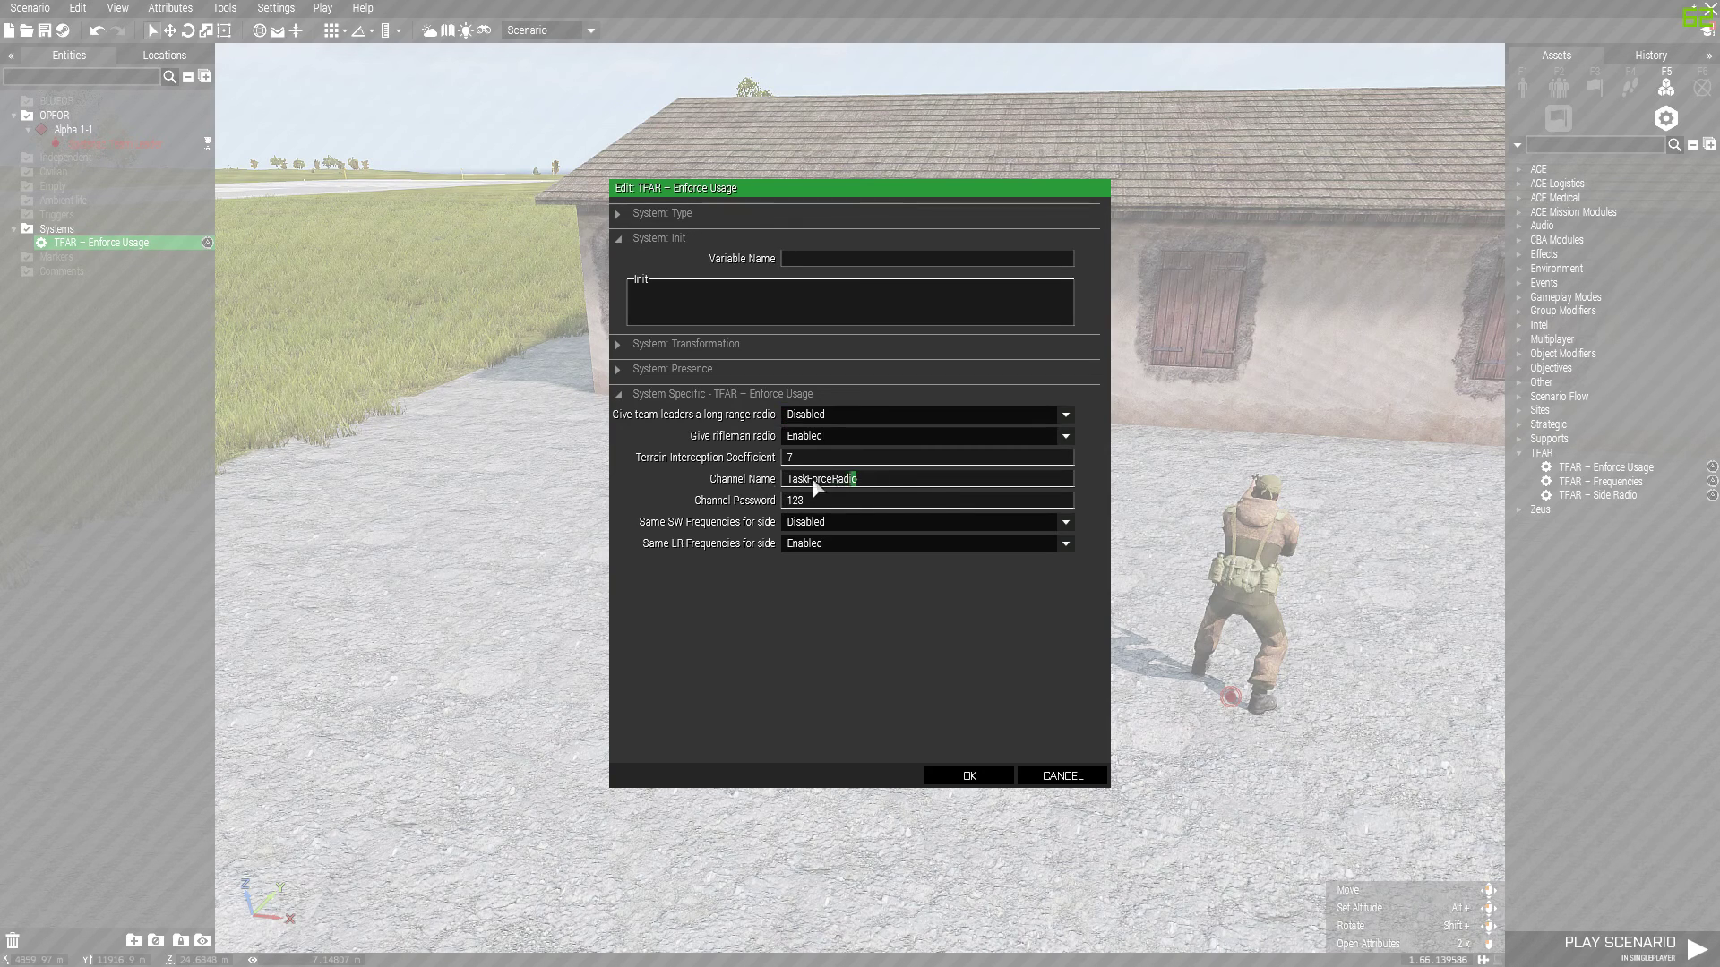
key(ctrl+a)
text(Radio Comms)
double_click(830, 501)
Enable same SW frequencies for the side and apply the module settings
click(806, 526)
click(809, 544)
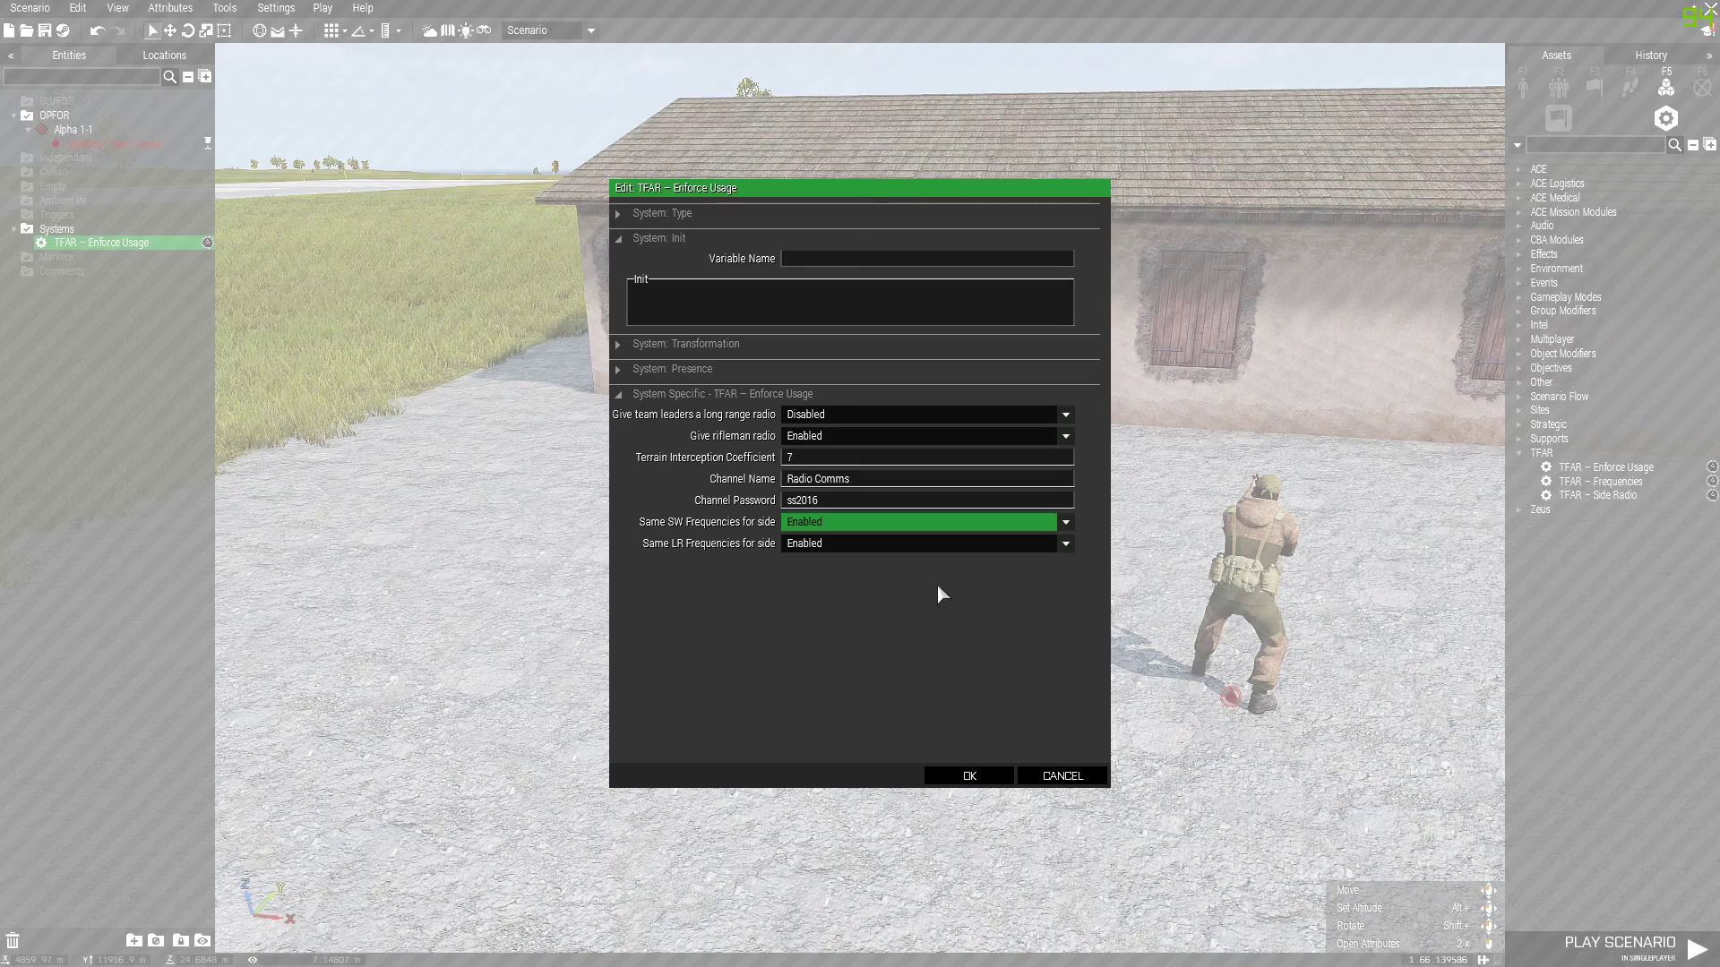
click(976, 778)
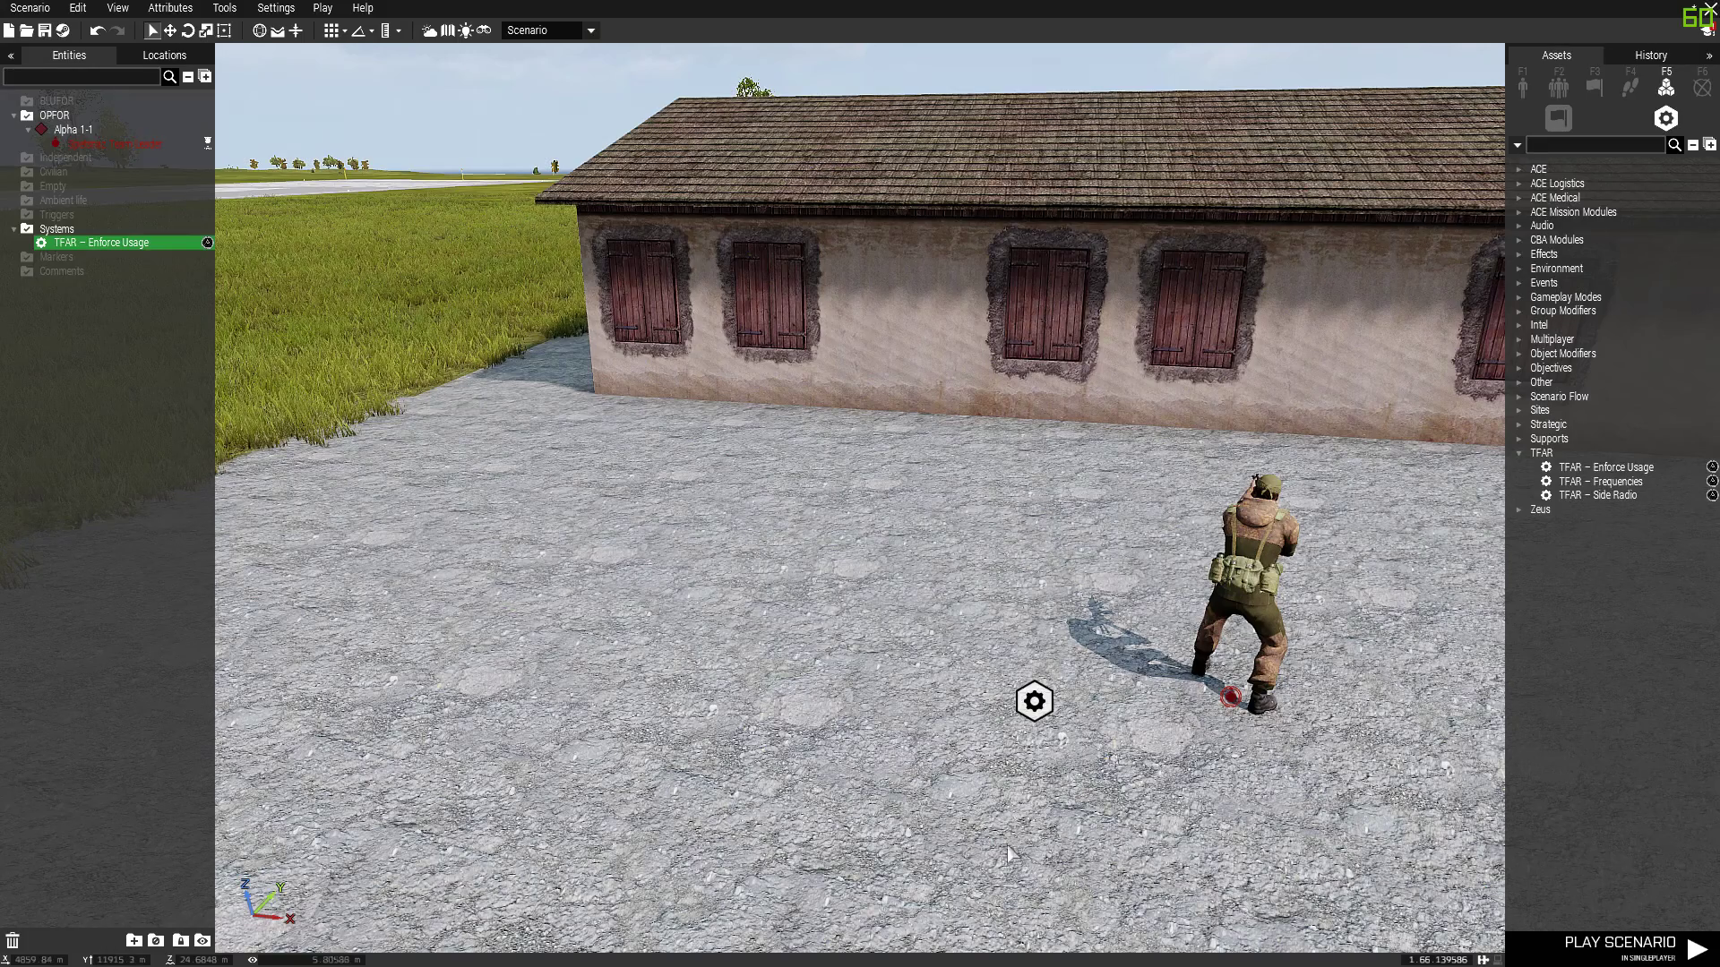
Save the mission to MPMissions and host test.eden as the Spetsnaz Team Leader
click(44, 30)
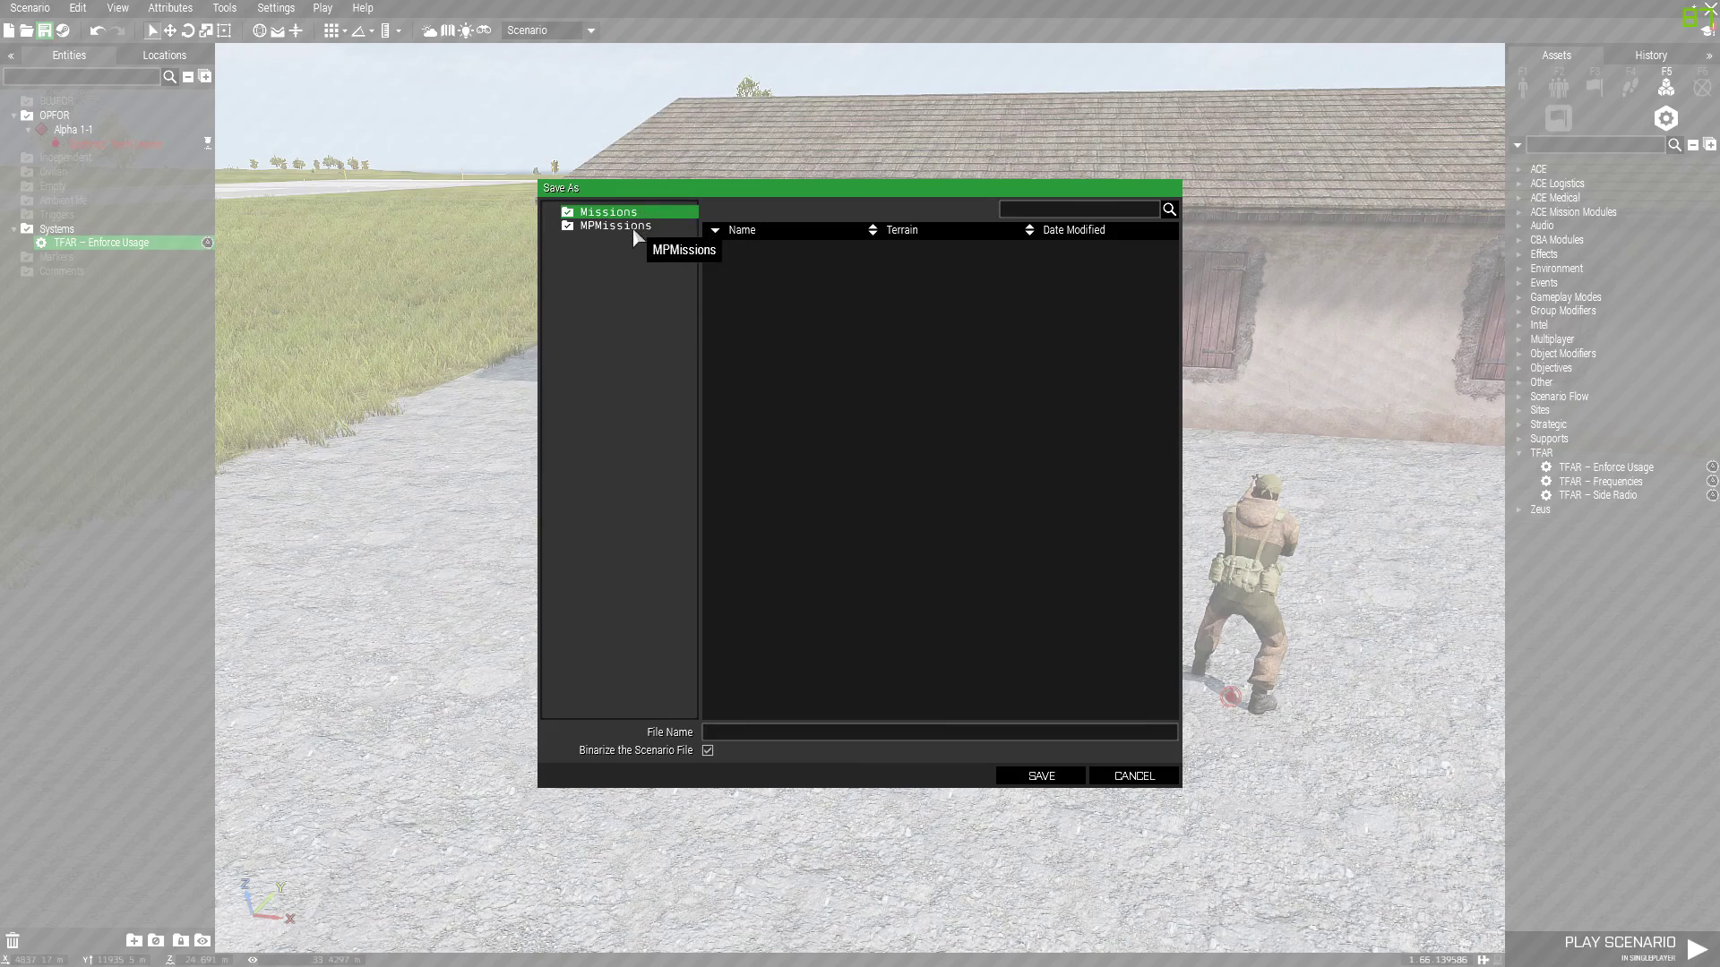
click(618, 226)
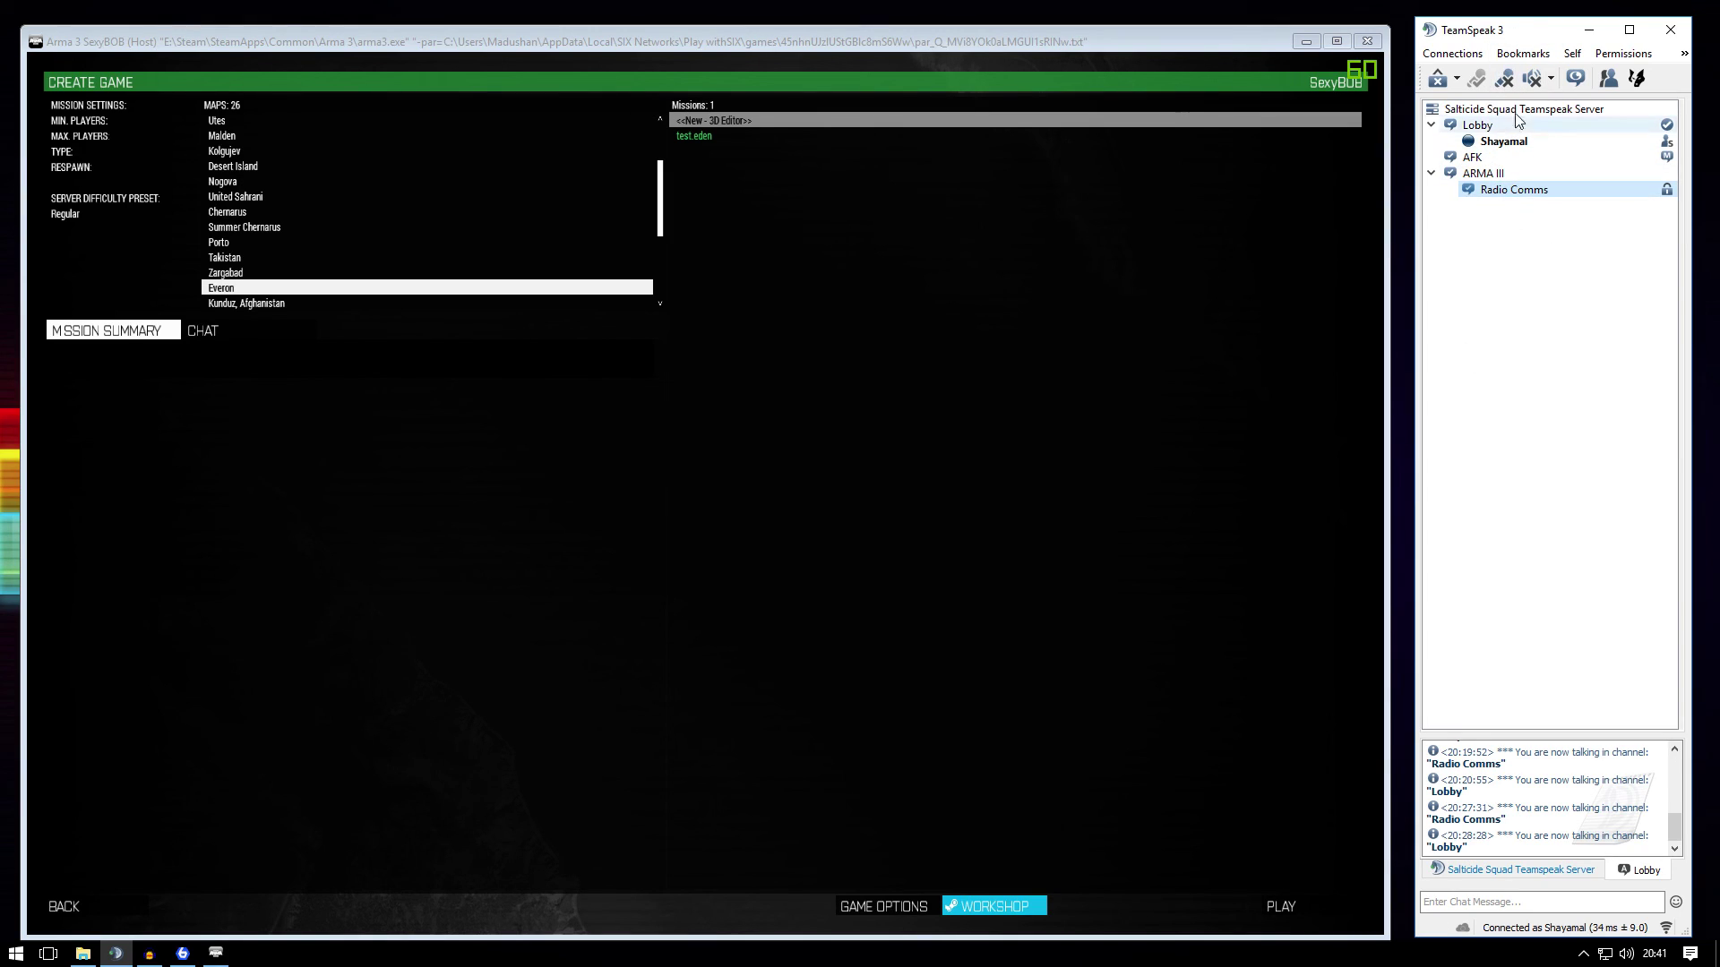
click(636, 61)
click(682, 132)
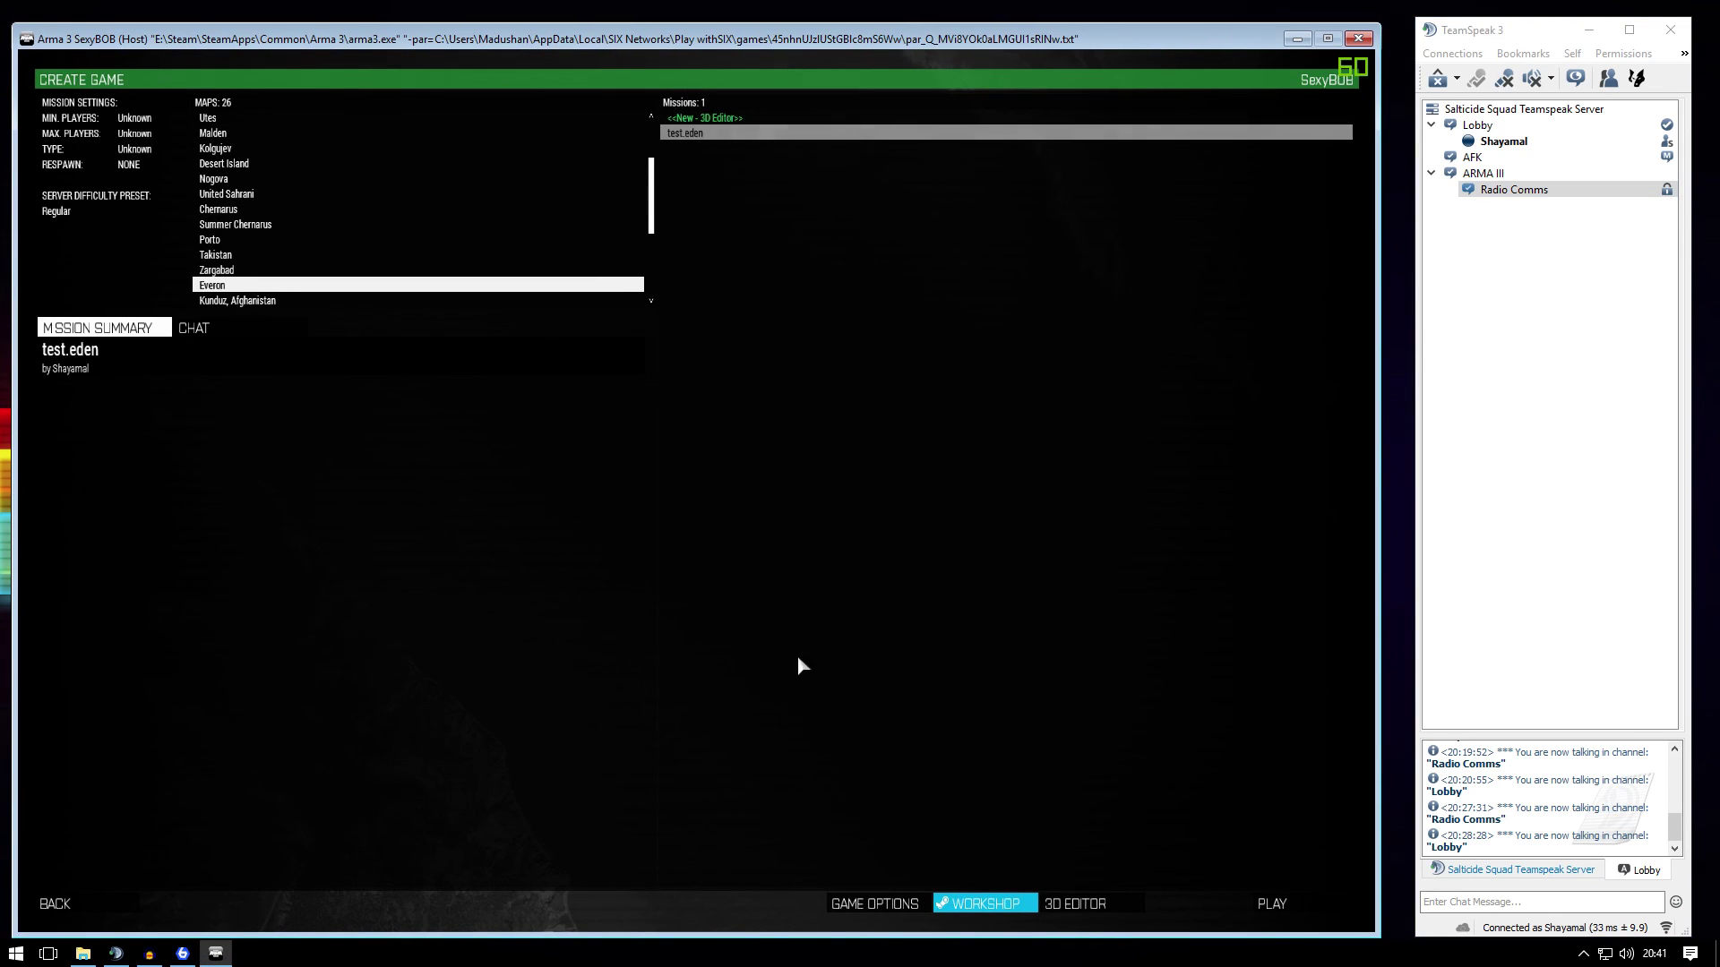
click(1271, 903)
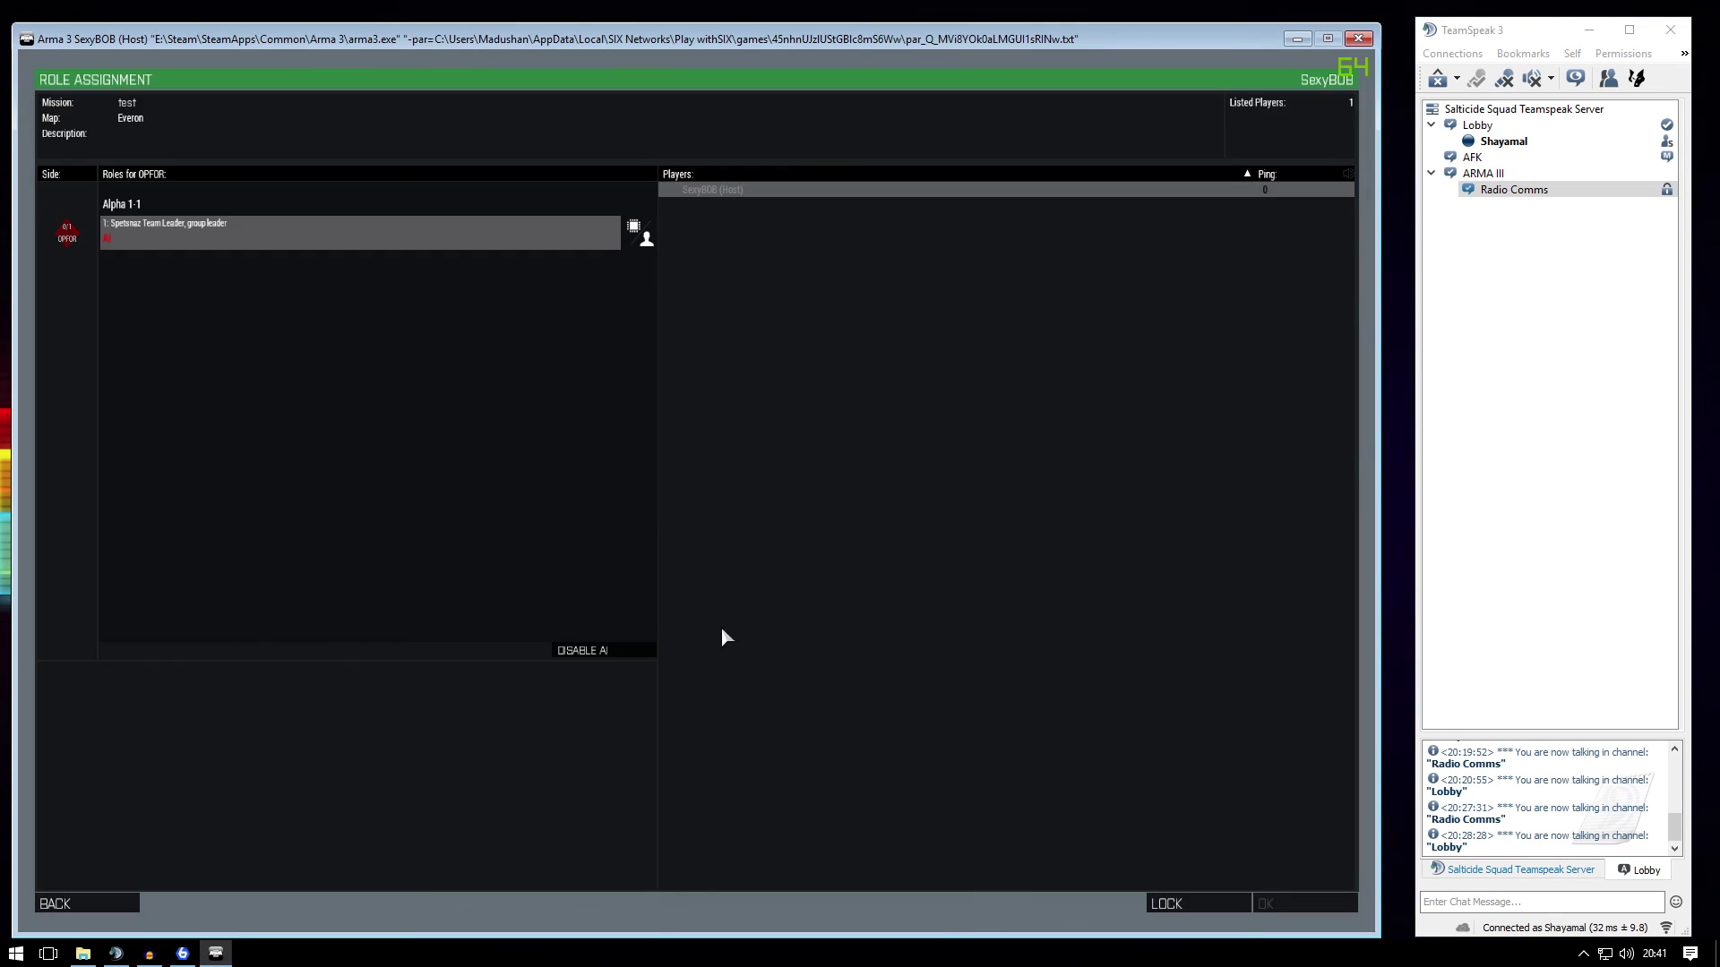
click(170, 231)
click(1272, 904)
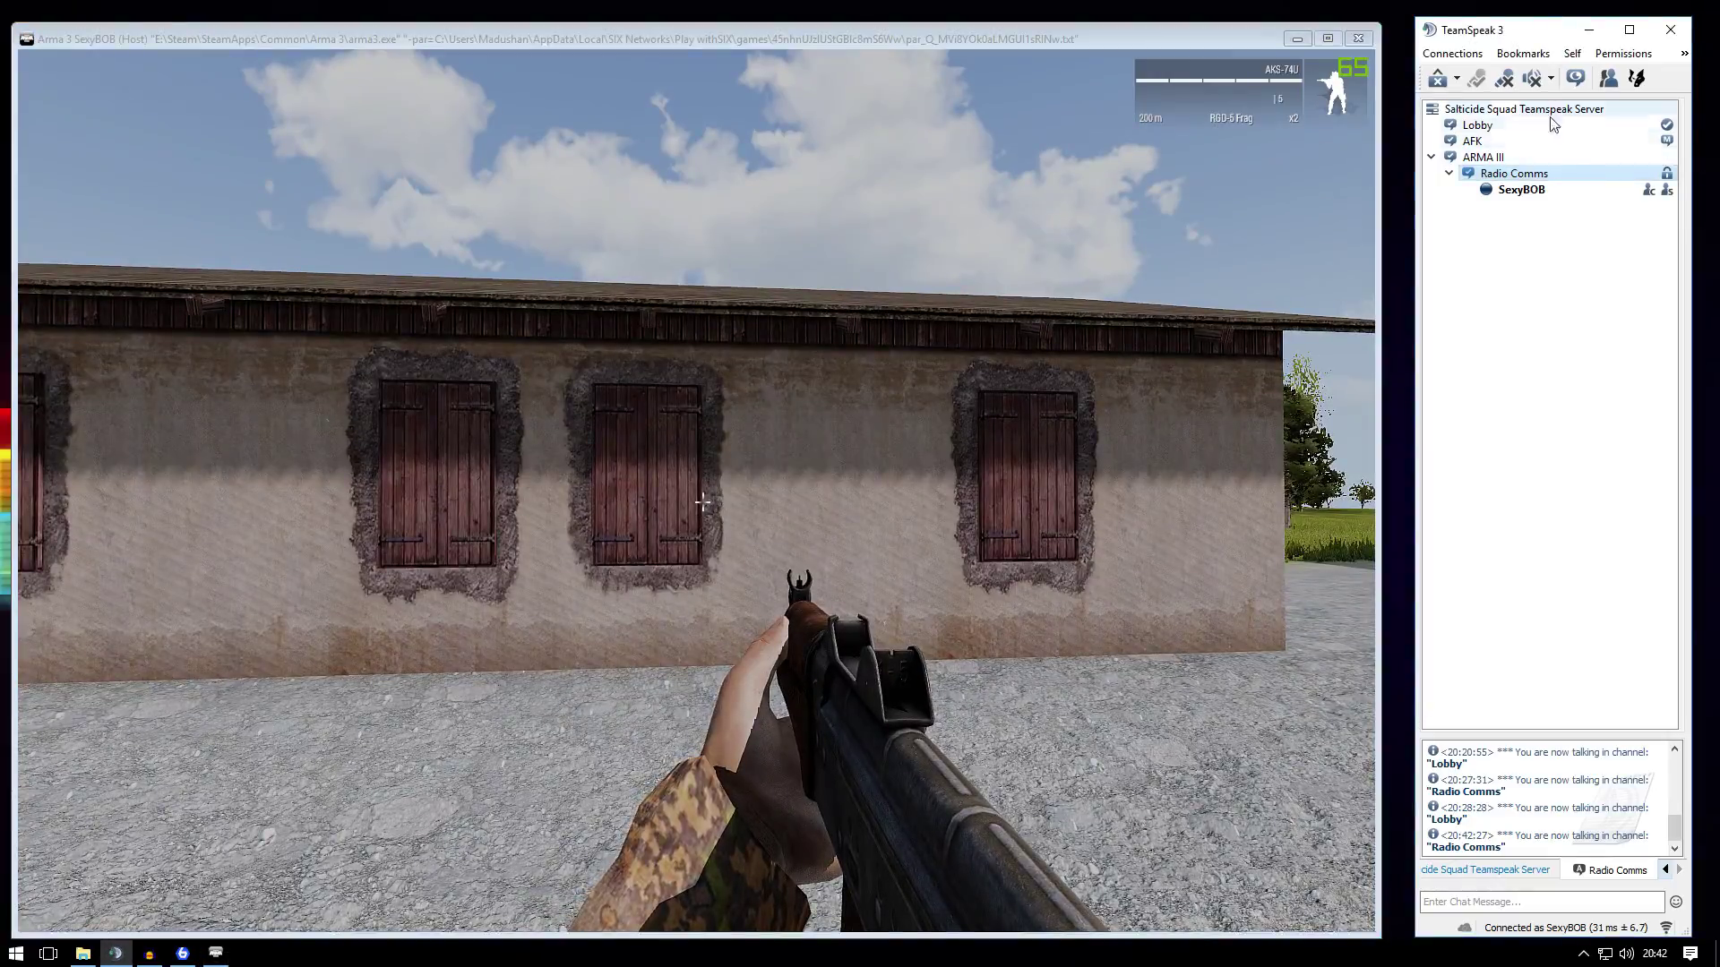
key(alt+Tab)
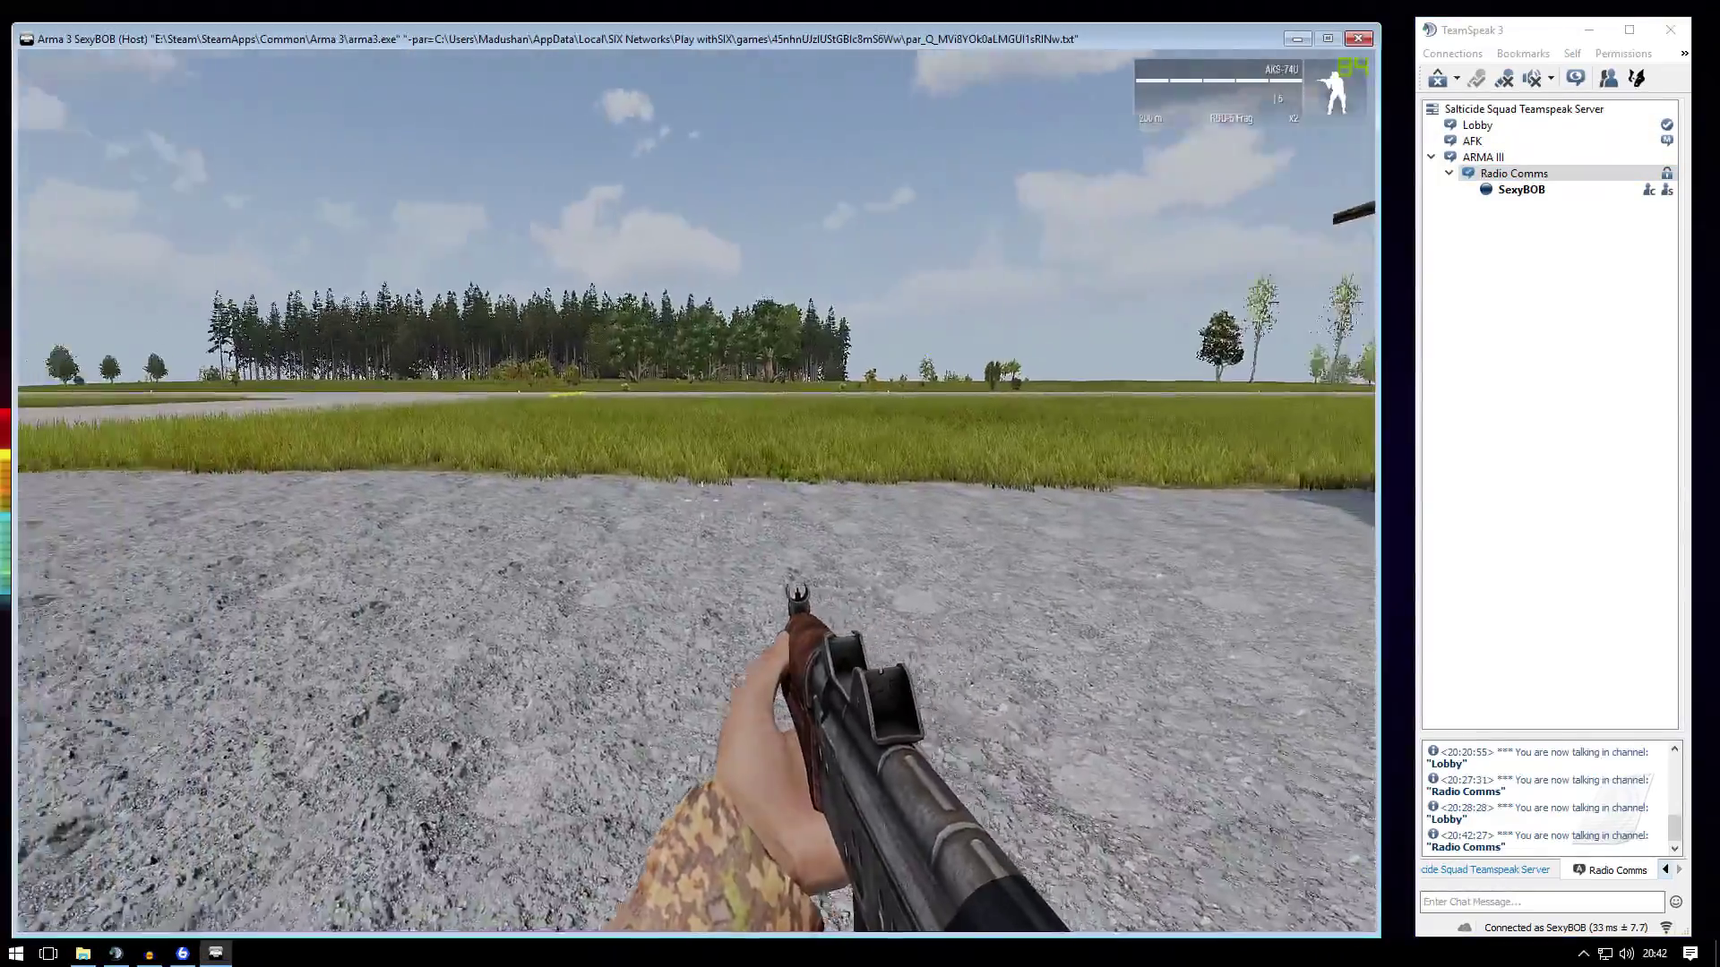
key(ctrl)
key(ctrl)
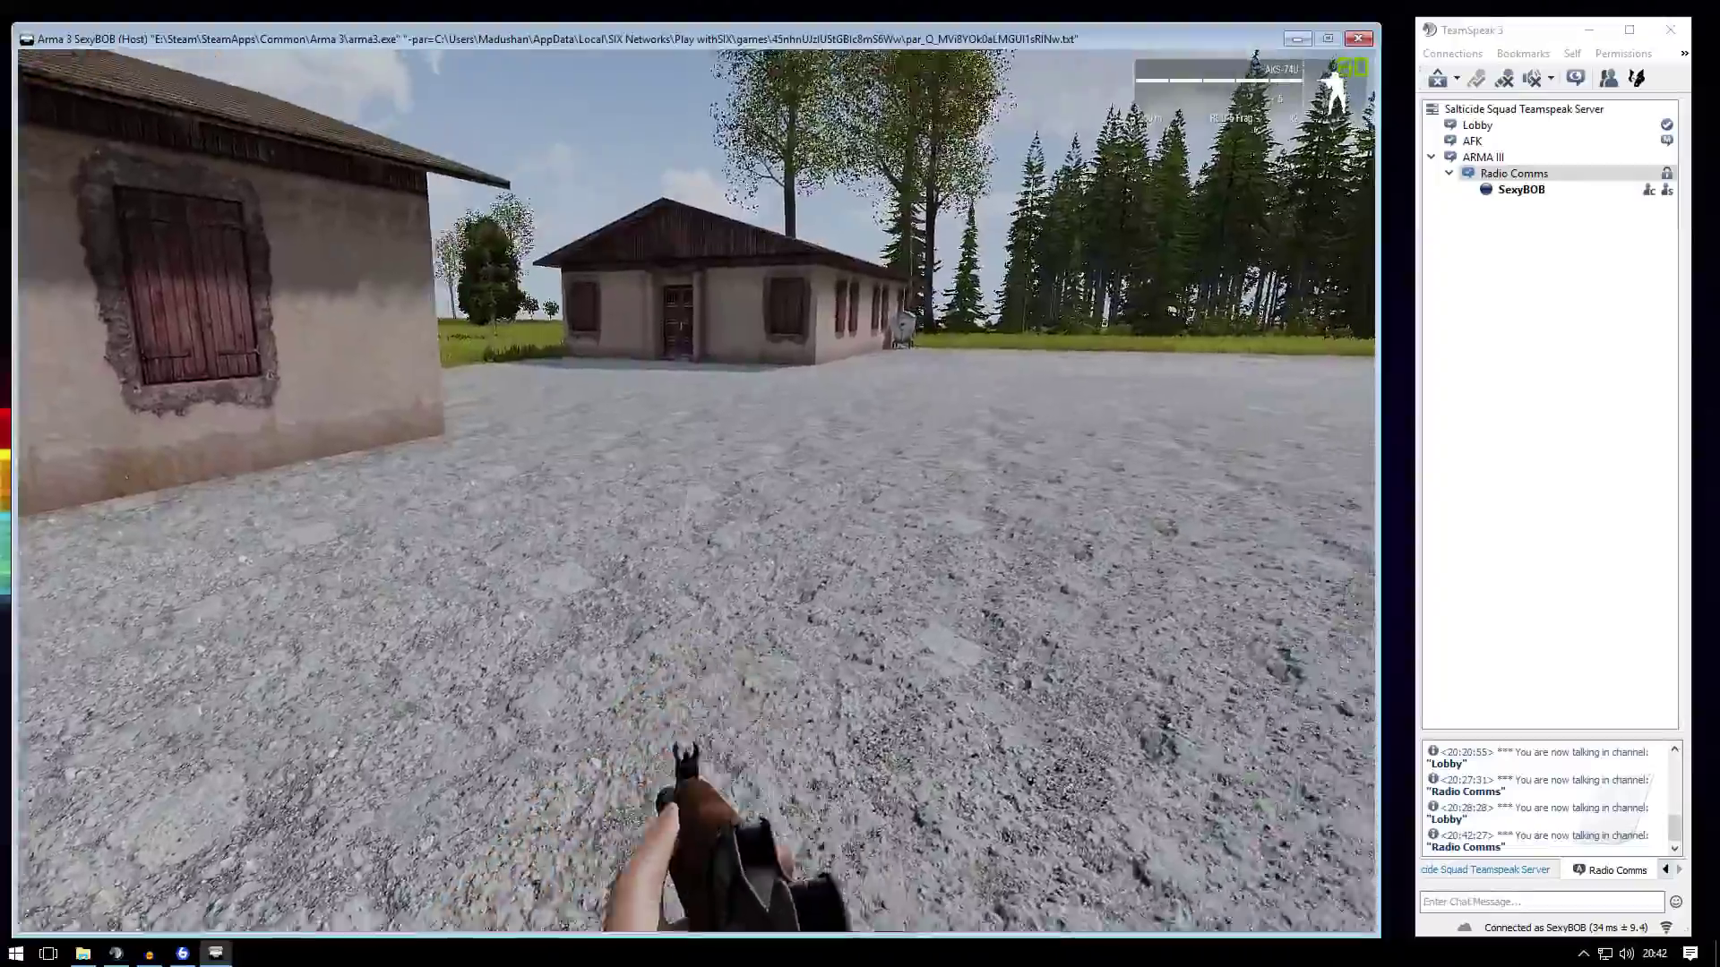